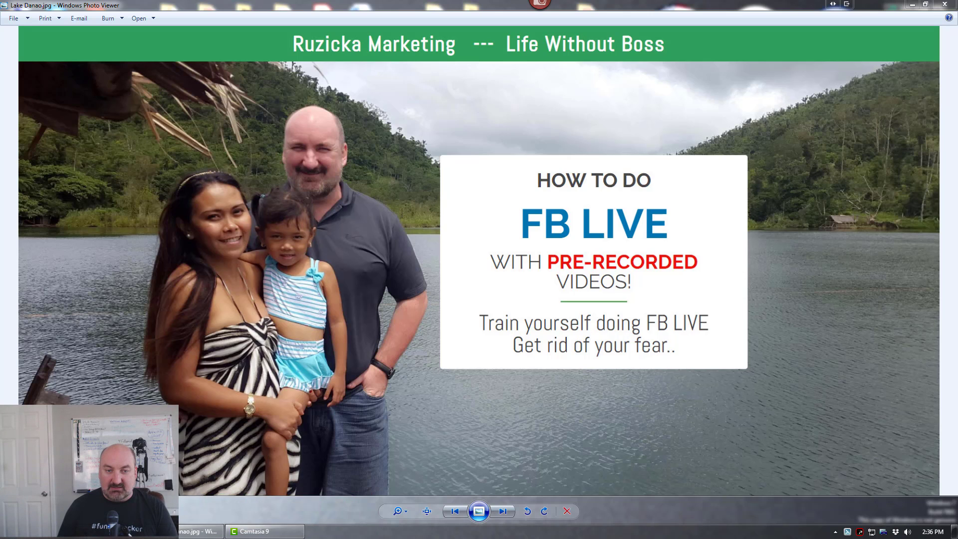
# - Open a browser window, search the web for "OBS Studio" and go to the Open Broadcaster Software home page
pyautogui.click(40, 532)
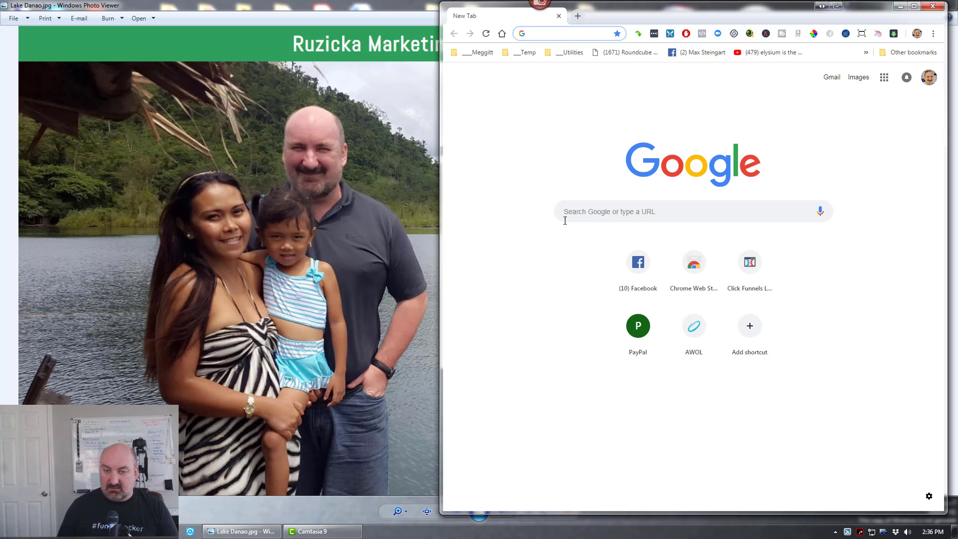
pyautogui.click(568, 211)
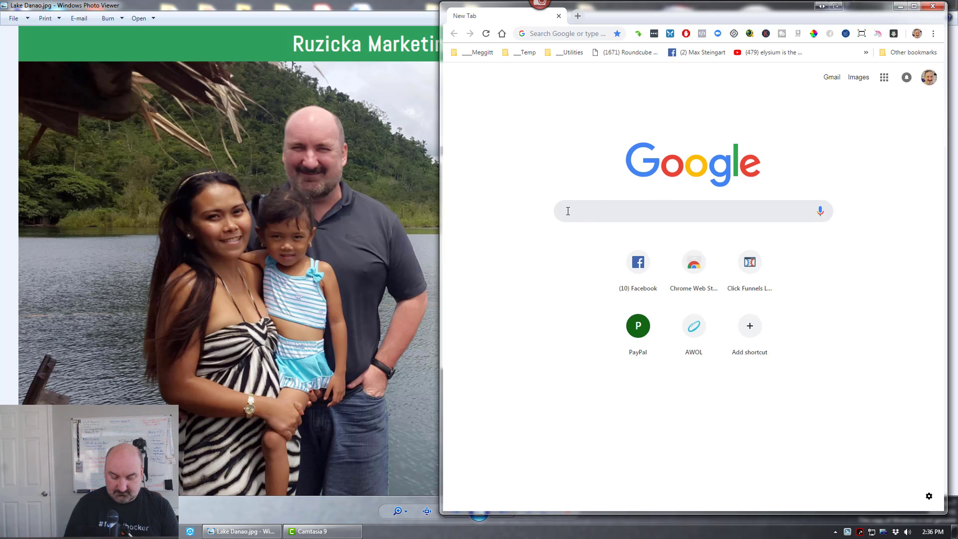
pyautogui.write('OBS ')
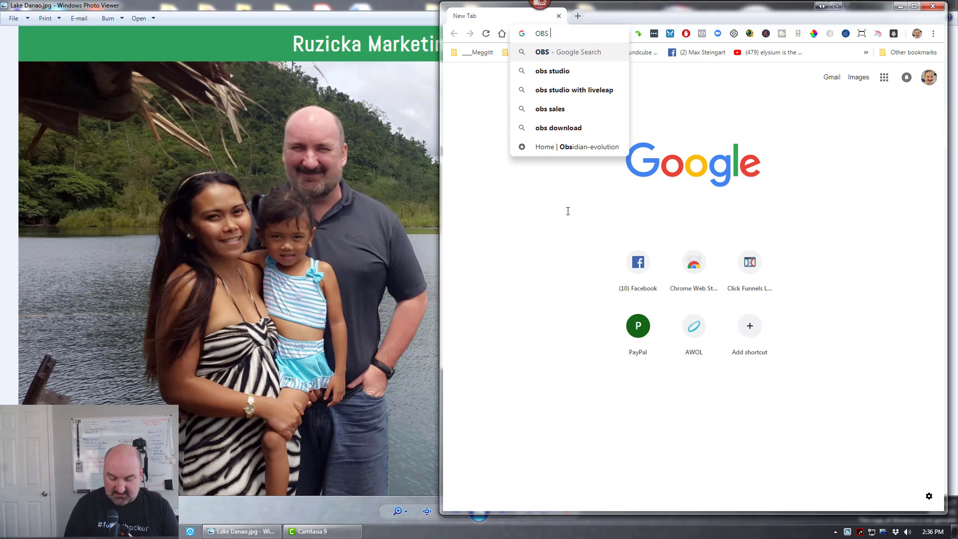
pyautogui.write('Studio')
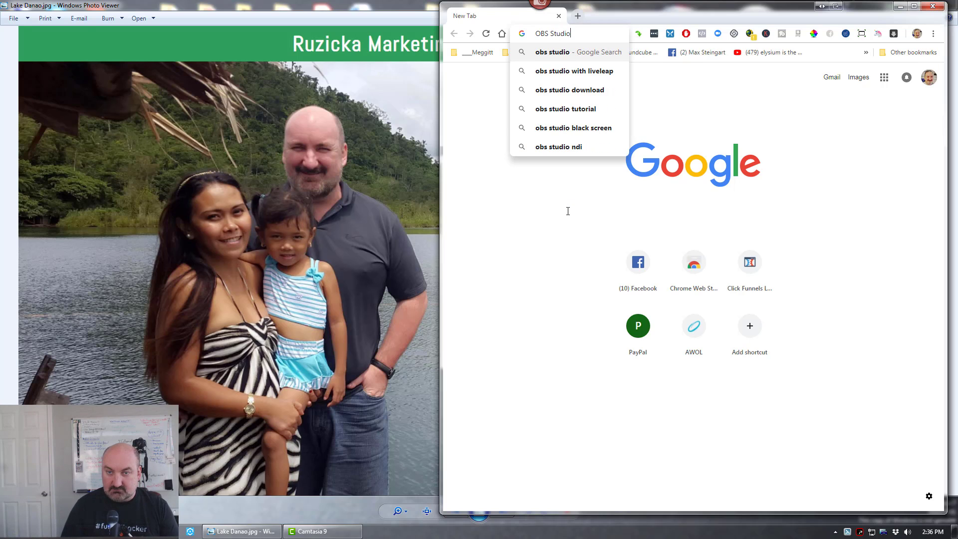
pyautogui.press('Return')
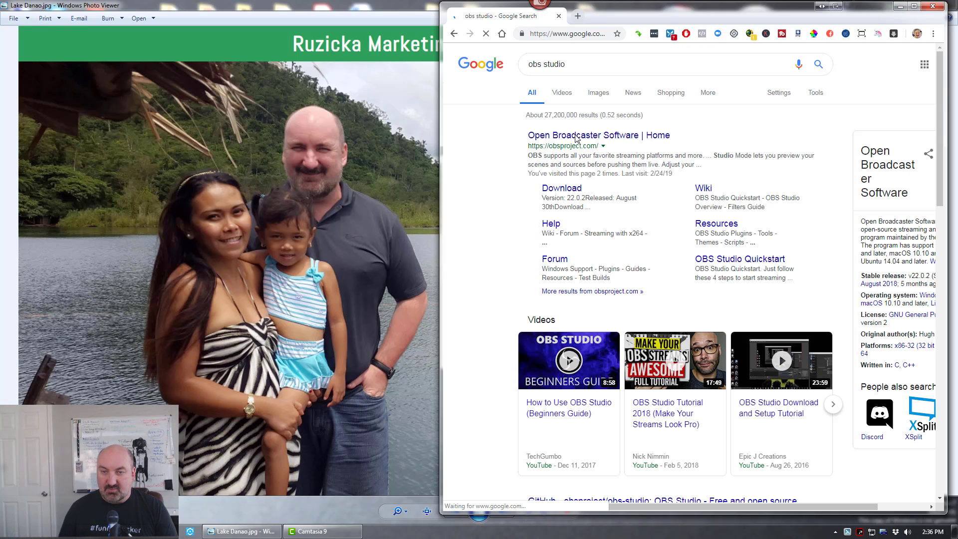
pyautogui.click(577, 136)
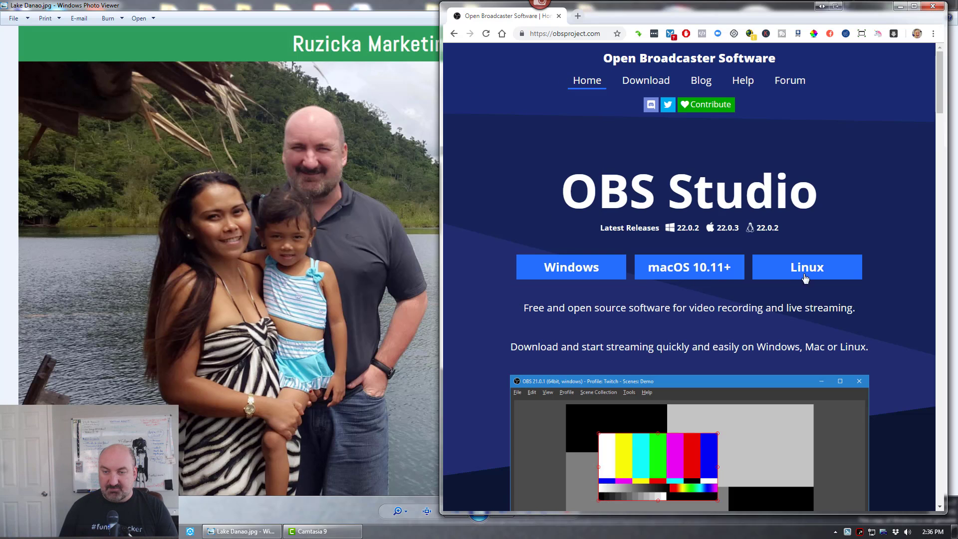
# - Download the Windows installer of OBS Studio and run it, allowing it to make changes to the computer
pyautogui.click(570, 271)
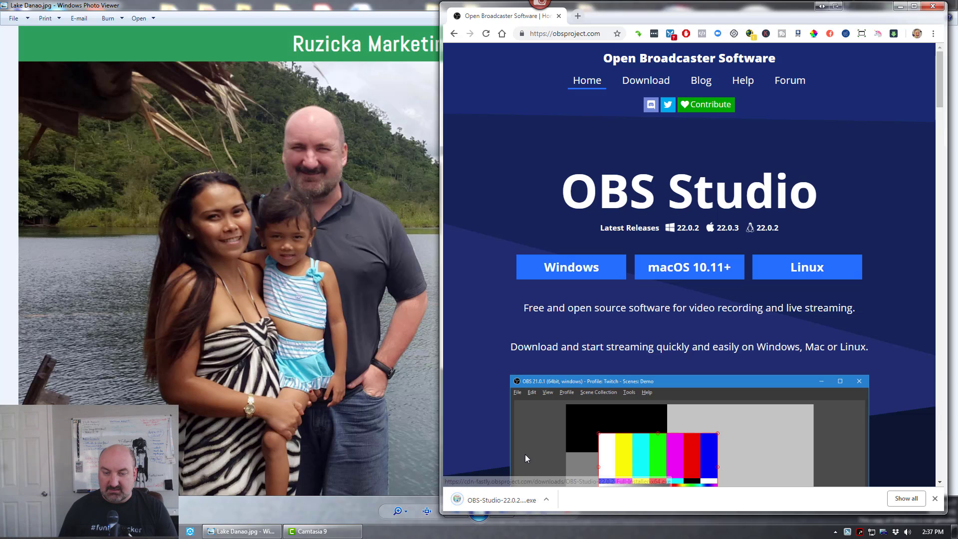
pyautogui.click(546, 499)
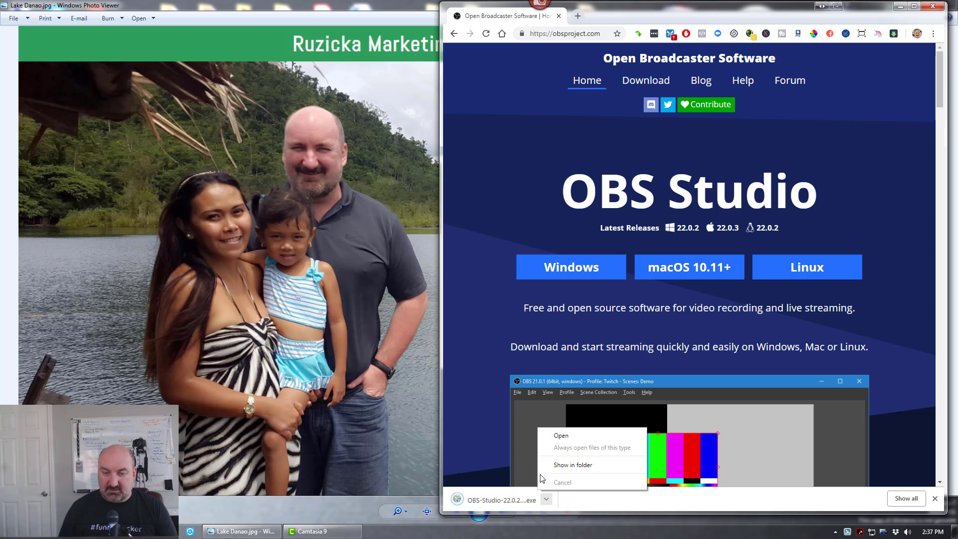
pyautogui.click(555, 437)
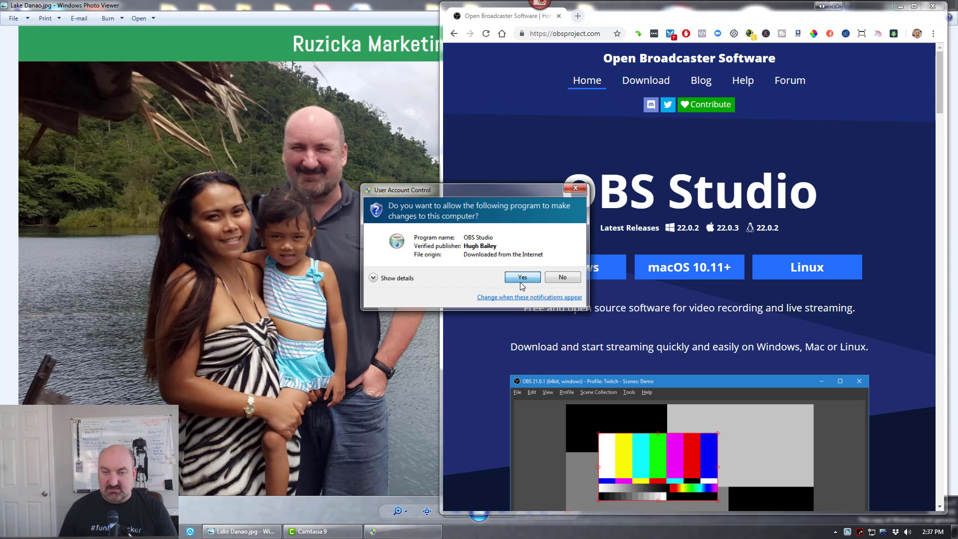
pyautogui.click(521, 280)
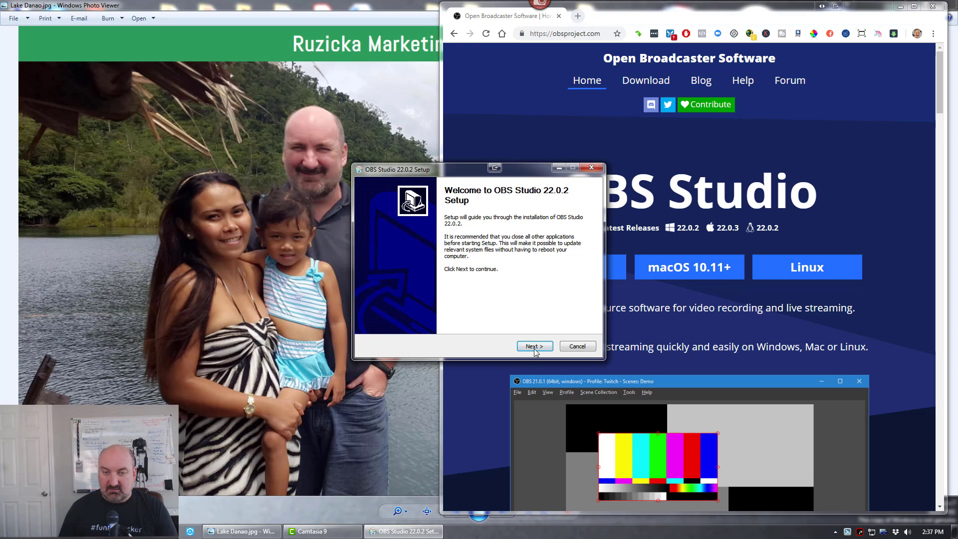
# - Install OBS Studio 22.0.2 in the default destination folder with the default components
pyautogui.click(534, 346)
pyautogui.click(534, 347)
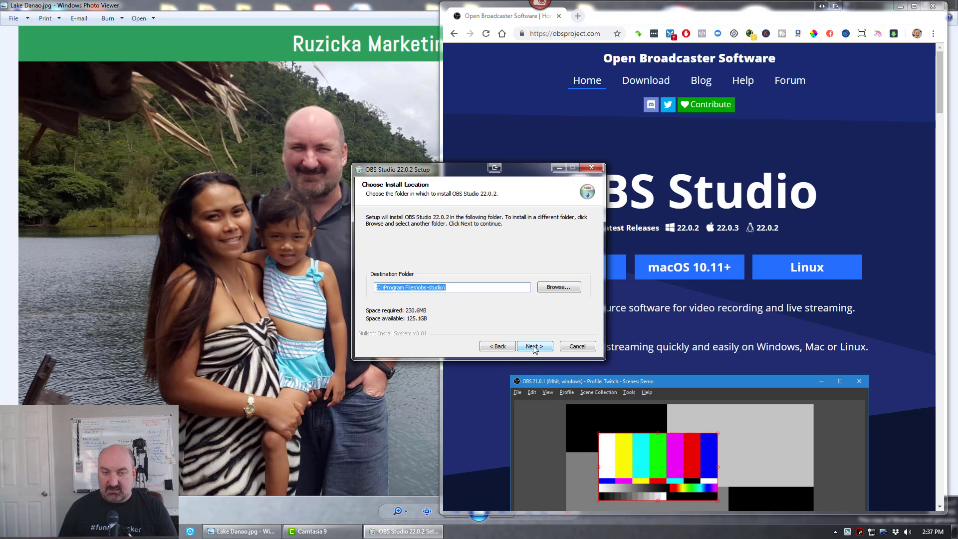
pyautogui.click(534, 346)
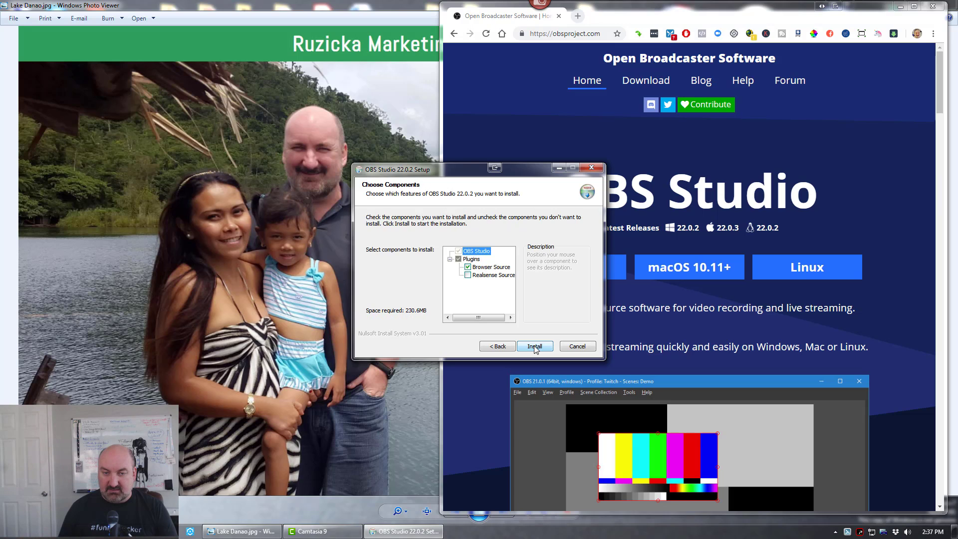
pyautogui.click(534, 346)
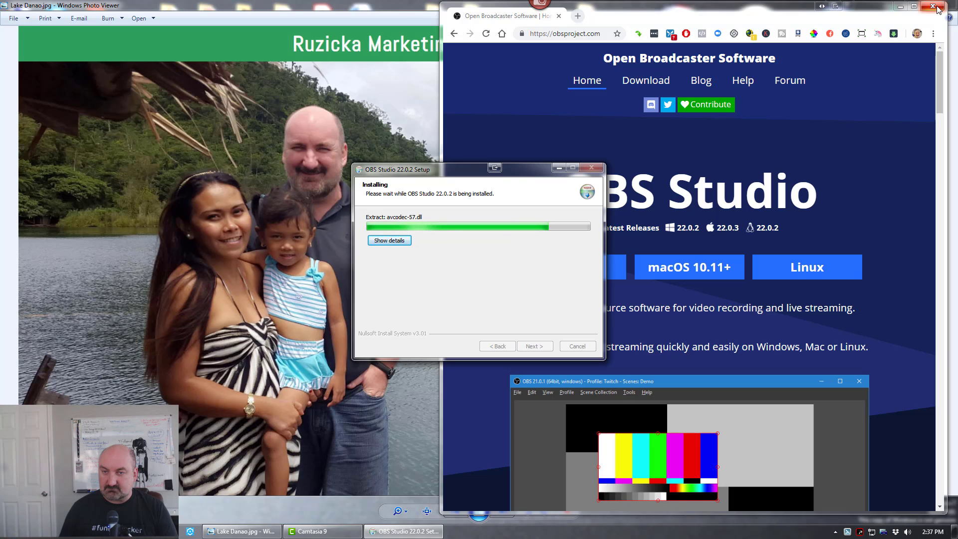
# - Close the OBS download page and open Facebook in a new browser window, going to the personal profile
pyautogui.click(933, 7)
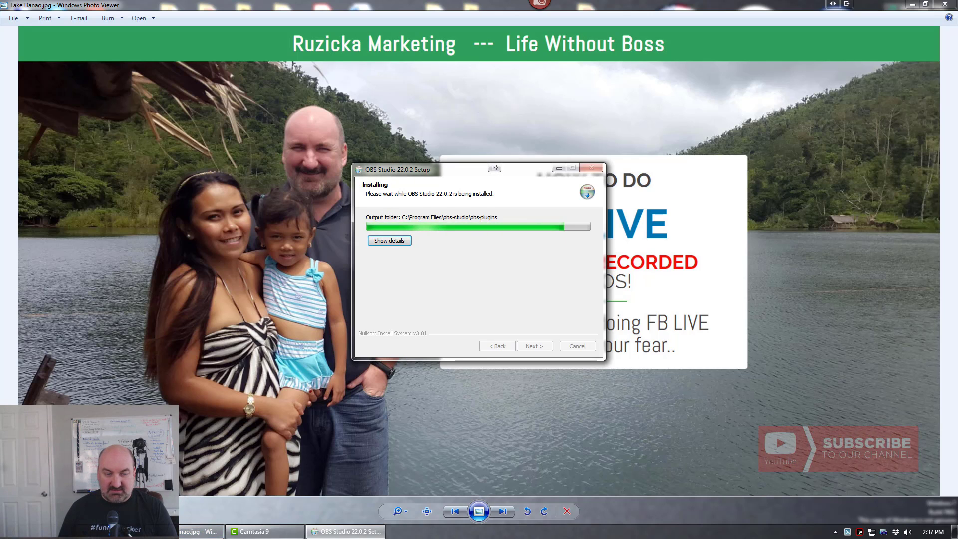
pyautogui.click(114, 531)
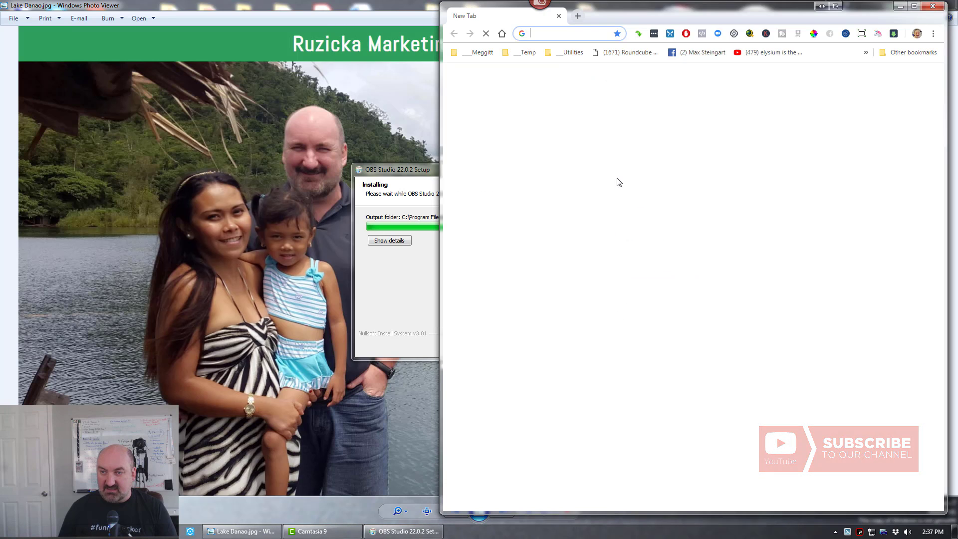
pyautogui.moveTo(755, 20); pyautogui.dragTo(760, 20)
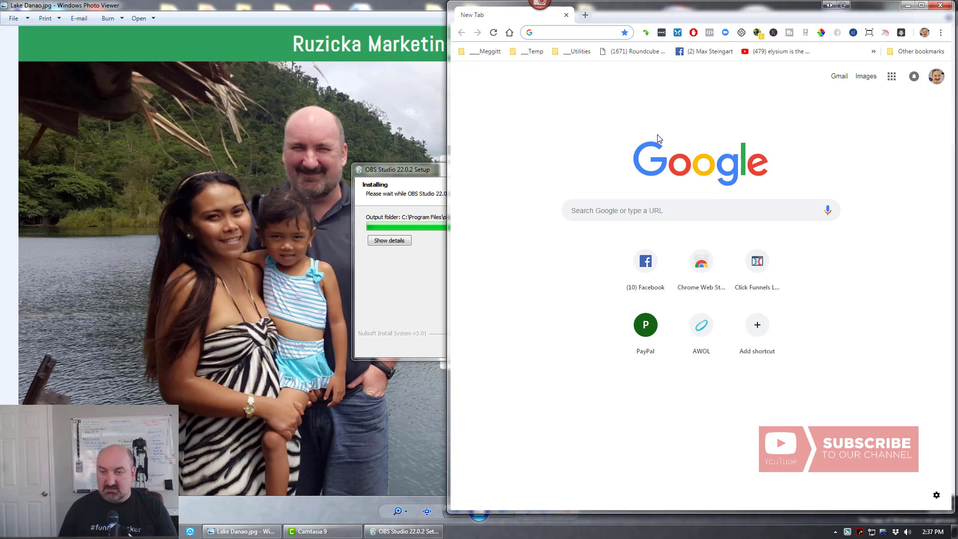
pyautogui.click(649, 268)
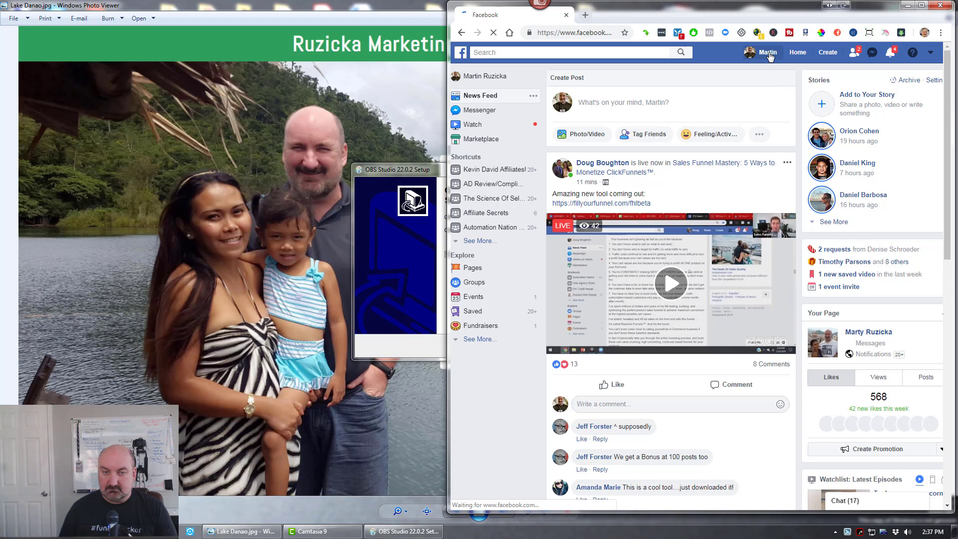
# - Finish the OBS Studio 22.0.2 setup with the option to launch the program enabled
pyautogui.click(415, 169)
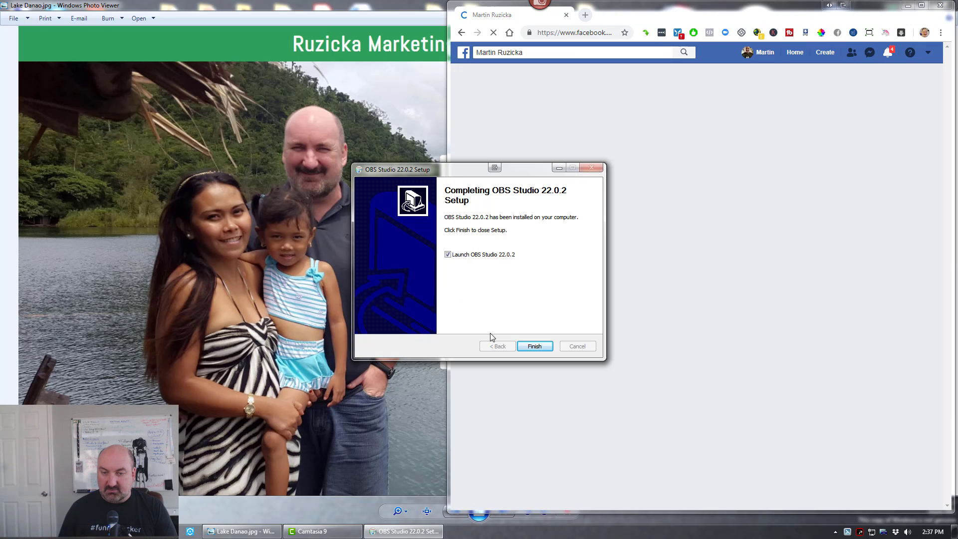
pyautogui.click(534, 346)
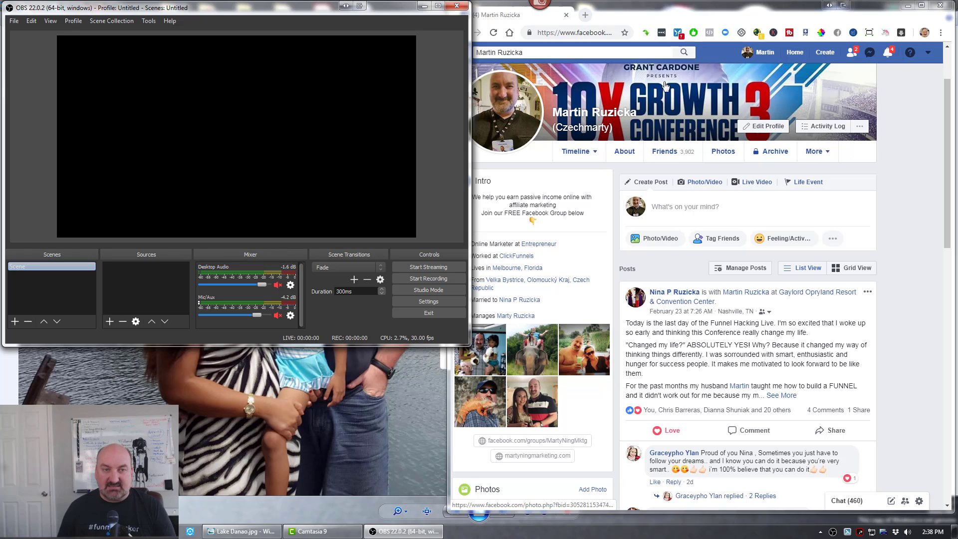
# - Start the Auto-Configuration Wizard and choose to optimize for streaming, with recording secondary
pyautogui.click(147, 22)
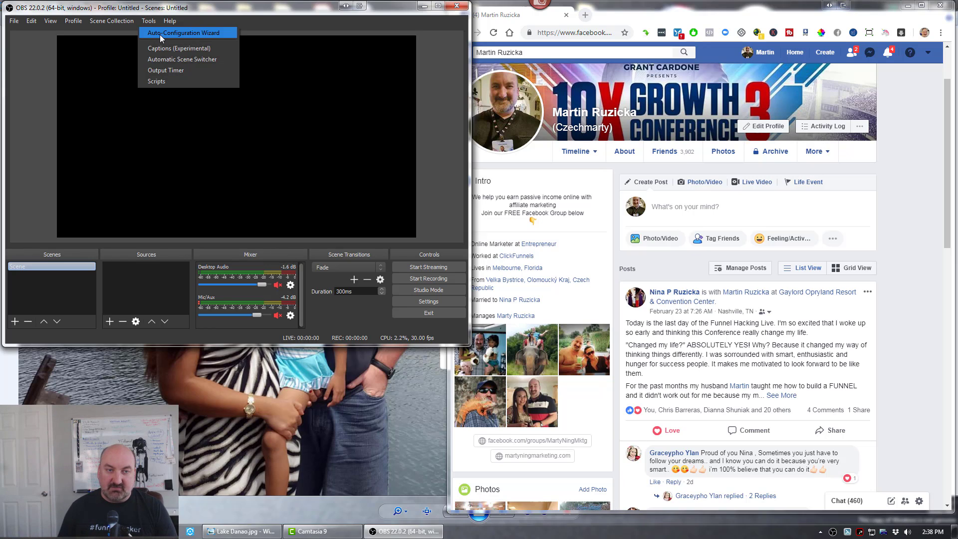
pyautogui.click(160, 34)
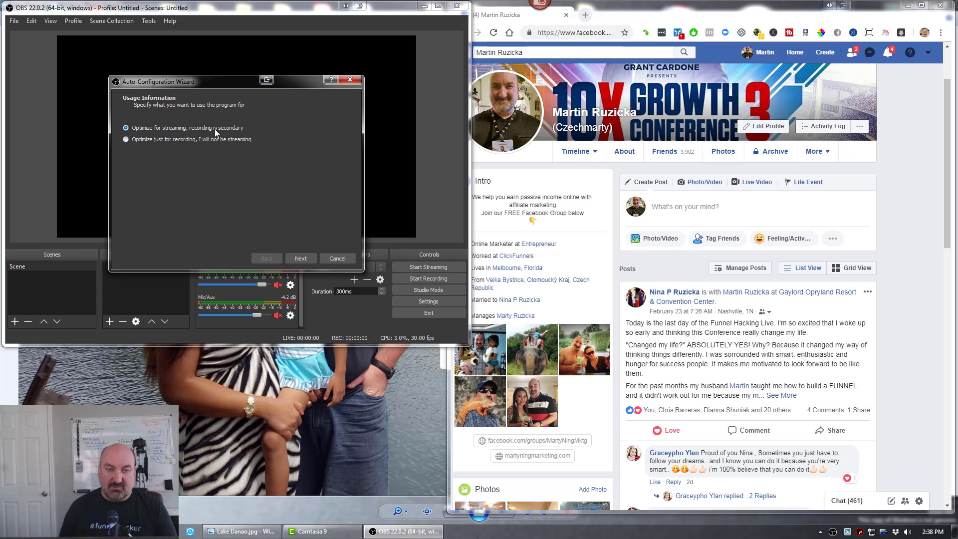
pyautogui.click(304, 259)
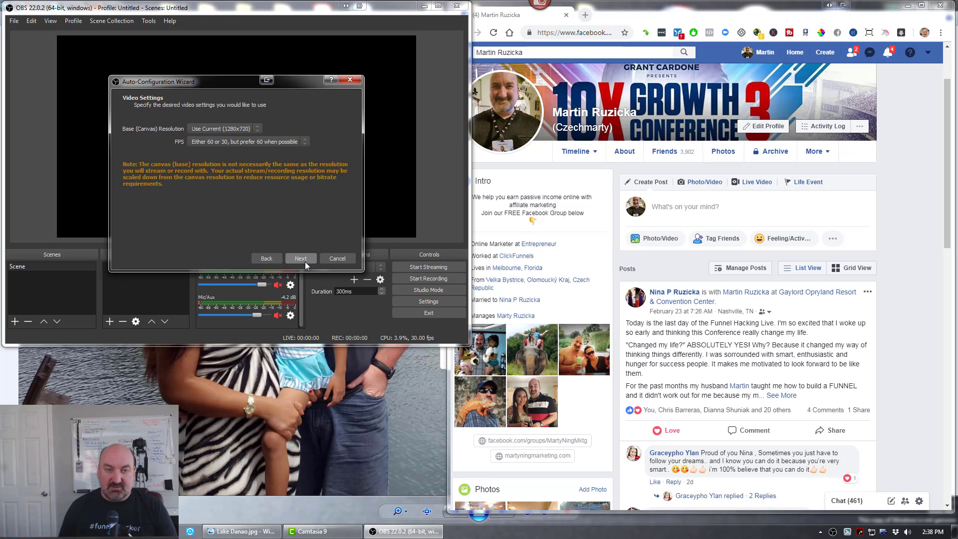
# - Set the wizard's base canvas resolution to 1280x720 and FPS to Use Current (30), and continue to the stream information
pyautogui.click(213, 129)
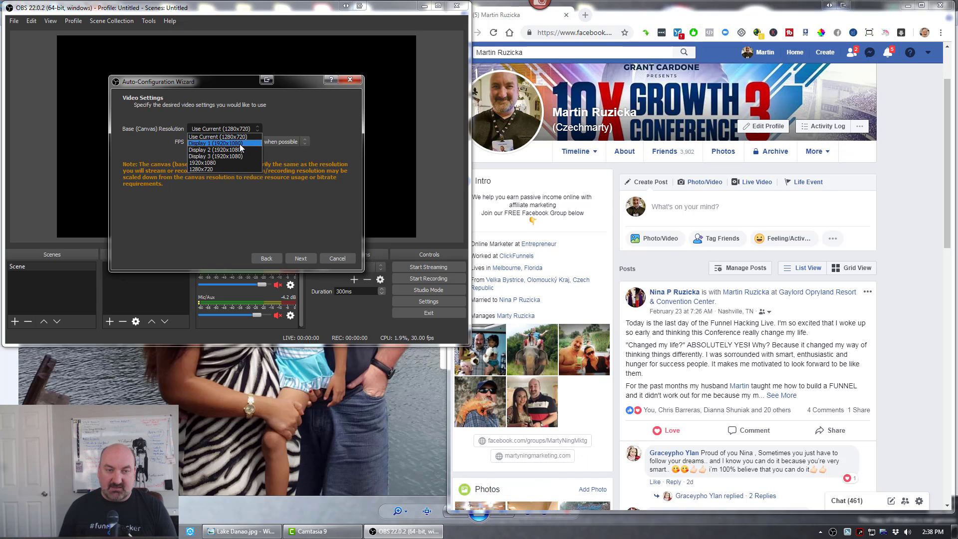
pyautogui.click(218, 169)
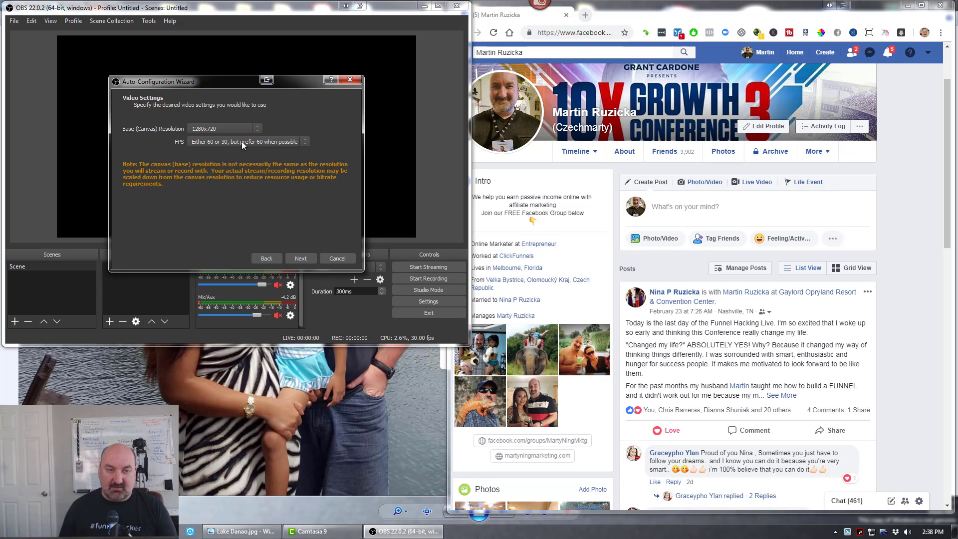
pyautogui.click(242, 142)
pyautogui.click(226, 163)
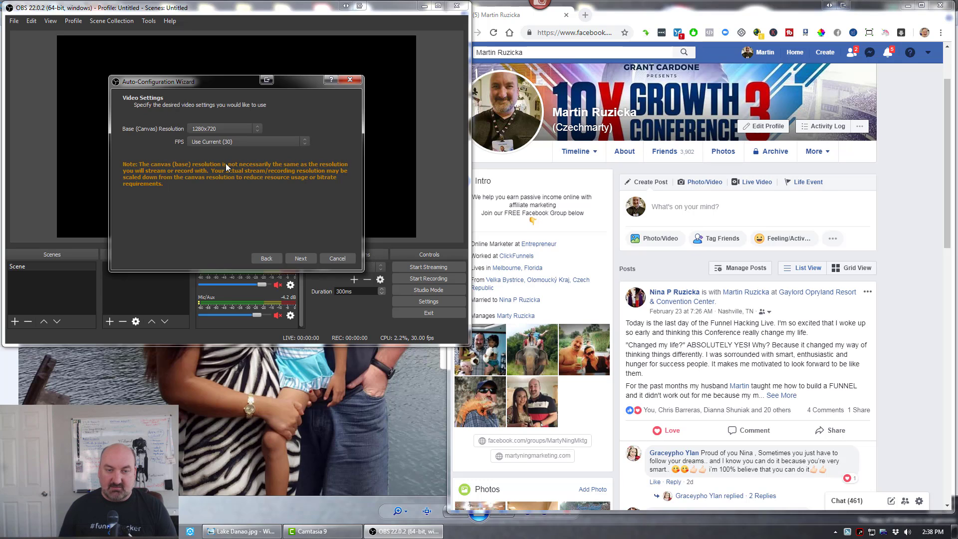
pyautogui.click(306, 259)
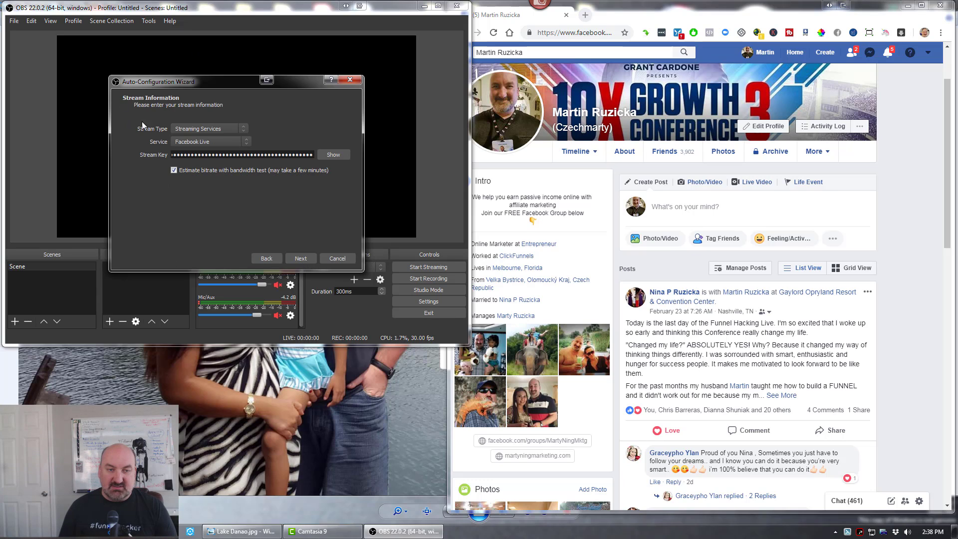
# - Keep Facebook Live as the streaming service and copy the stream key from the Connect page of a new Facebook live video
pyautogui.click(211, 144)
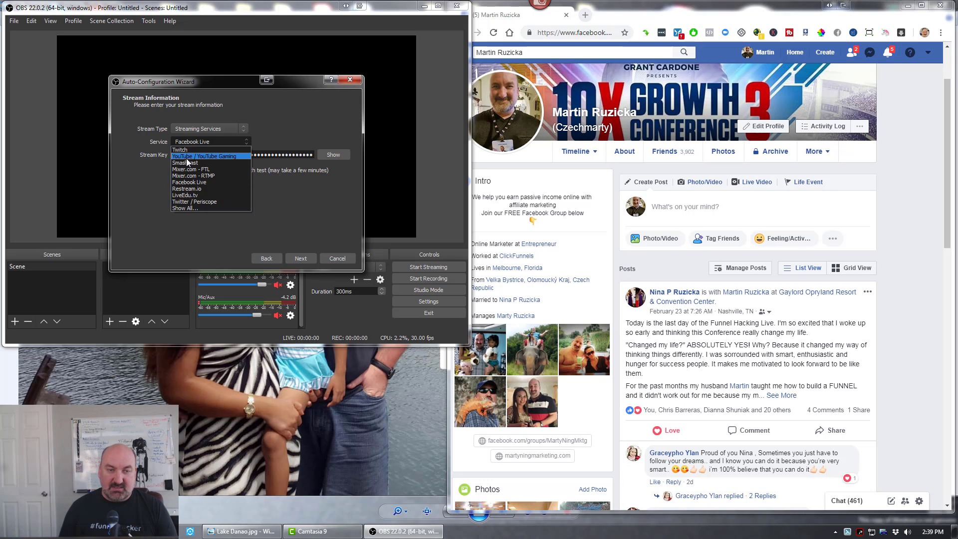
pyautogui.click(138, 182)
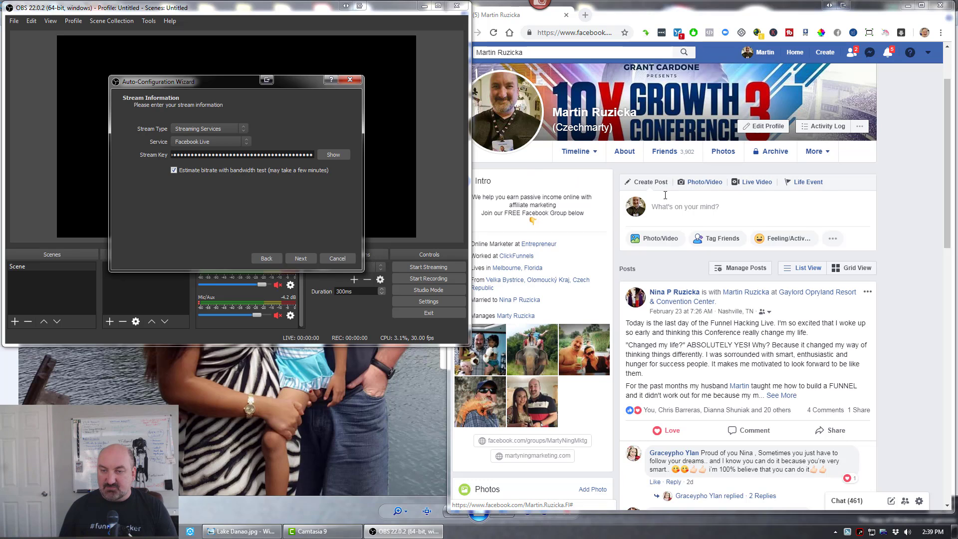
pyautogui.click(753, 187)
pyautogui.click(754, 186)
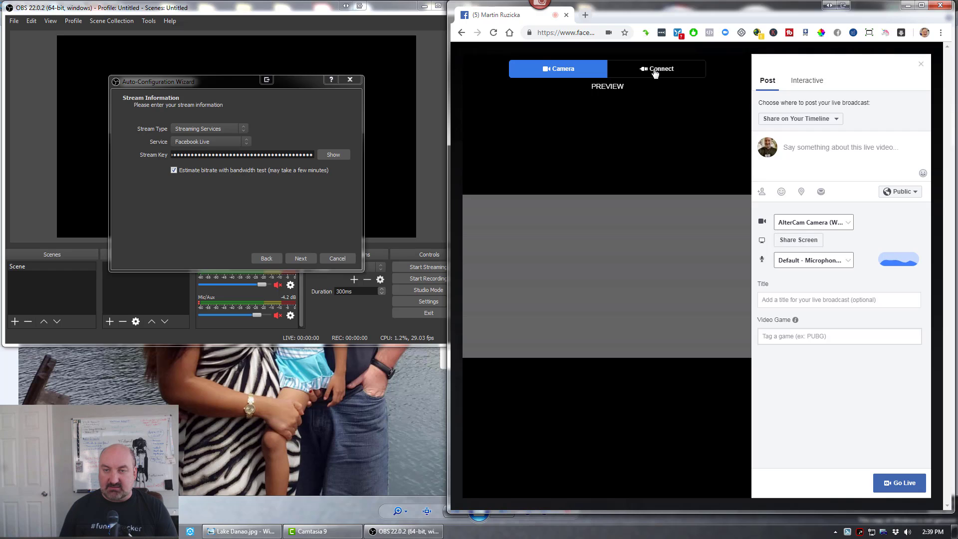
pyautogui.click(653, 71)
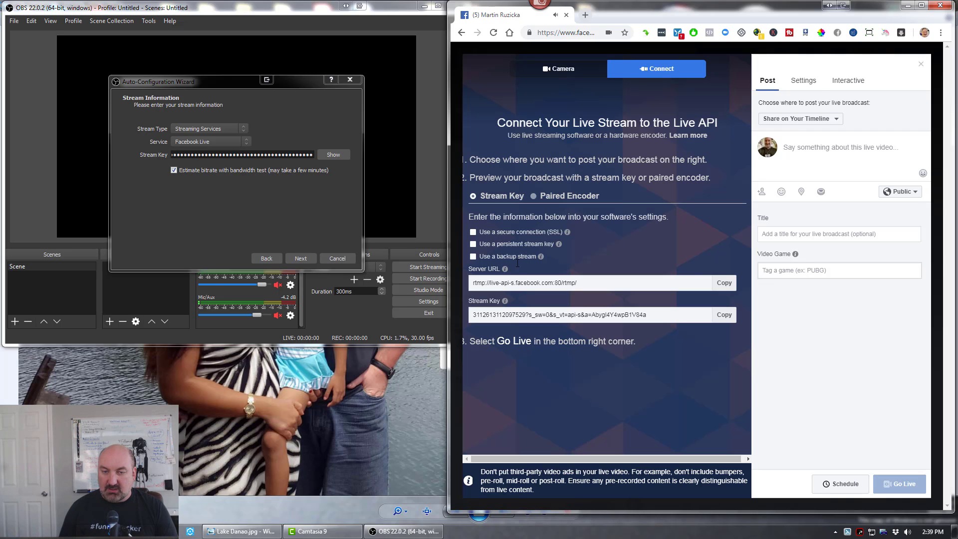
pyautogui.click(725, 316)
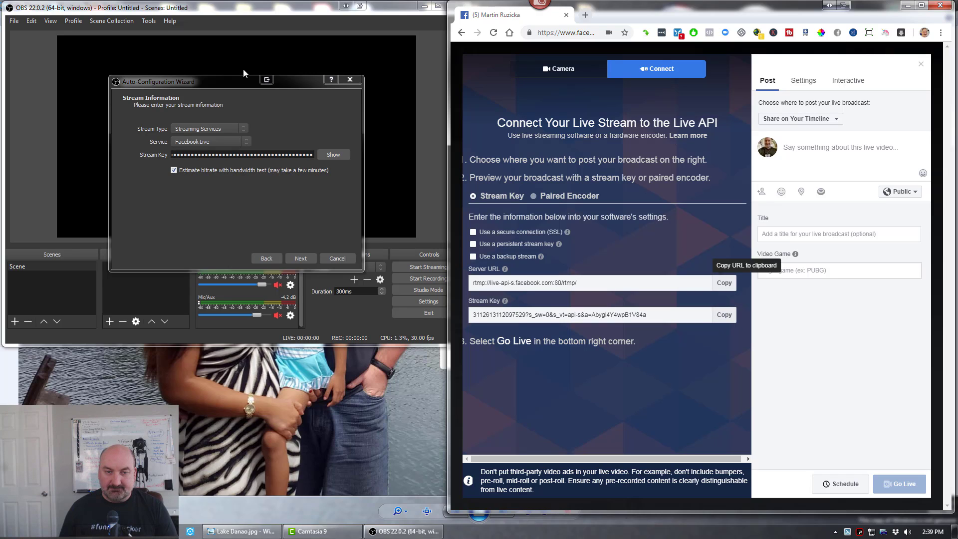
# - Reveal the wizard's existing stream key and replace it with the stream key copied from Facebook
pyautogui.click(334, 154)
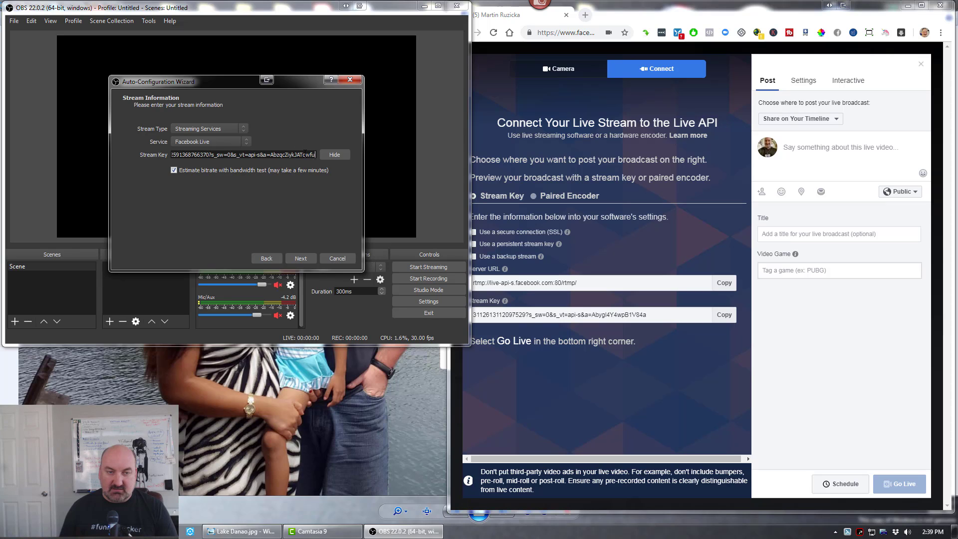
pyautogui.moveTo(315, 154); pyautogui.dragTo(153, 160)
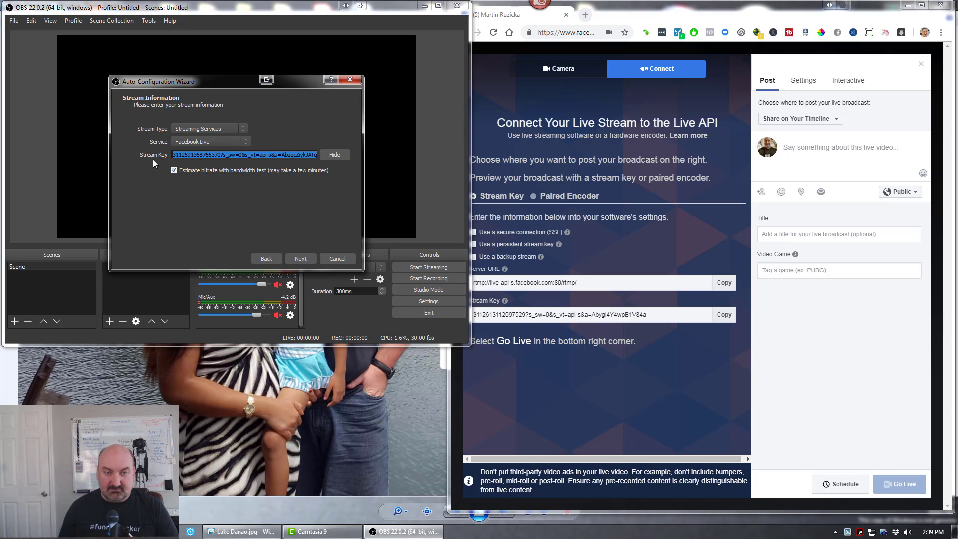
pyautogui.hotkey('ctrl', 'v')
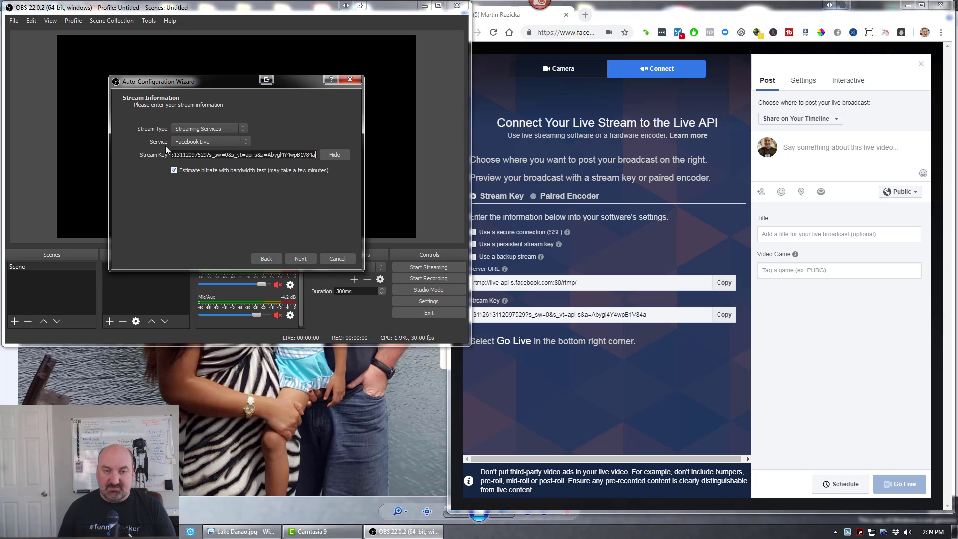
# - Run the wizard's bandwidth test, accepting the stream warning, and apply the recommended settings
pyautogui.click(303, 257)
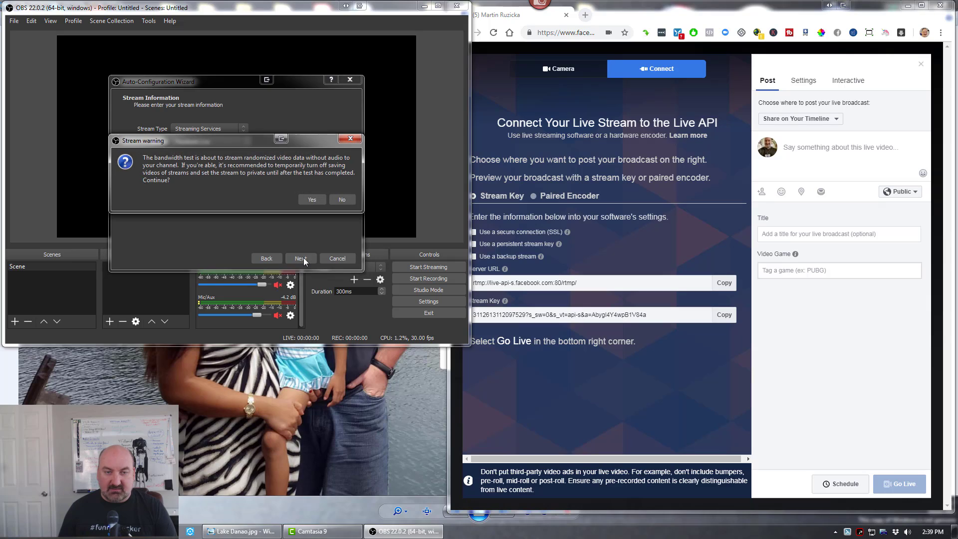
pyautogui.click(311, 199)
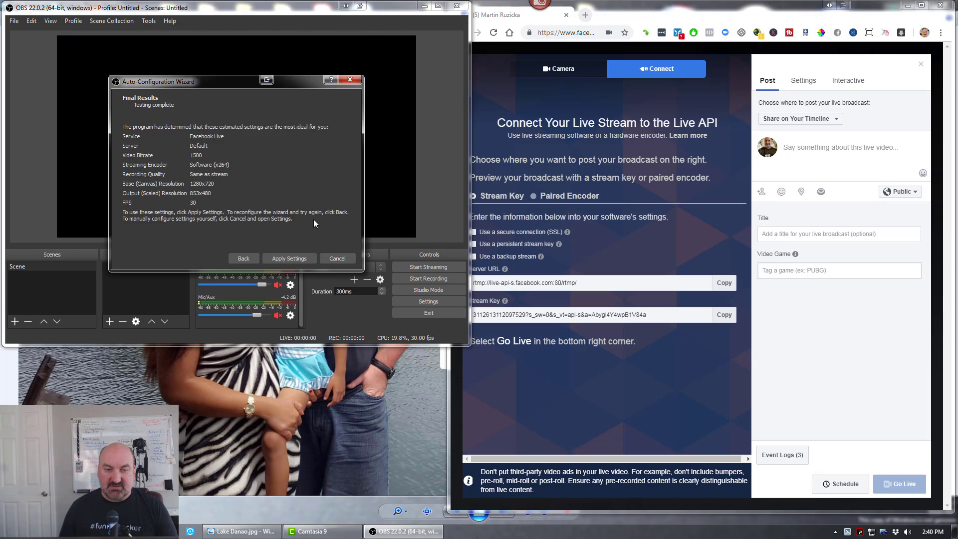
pyautogui.click(295, 259)
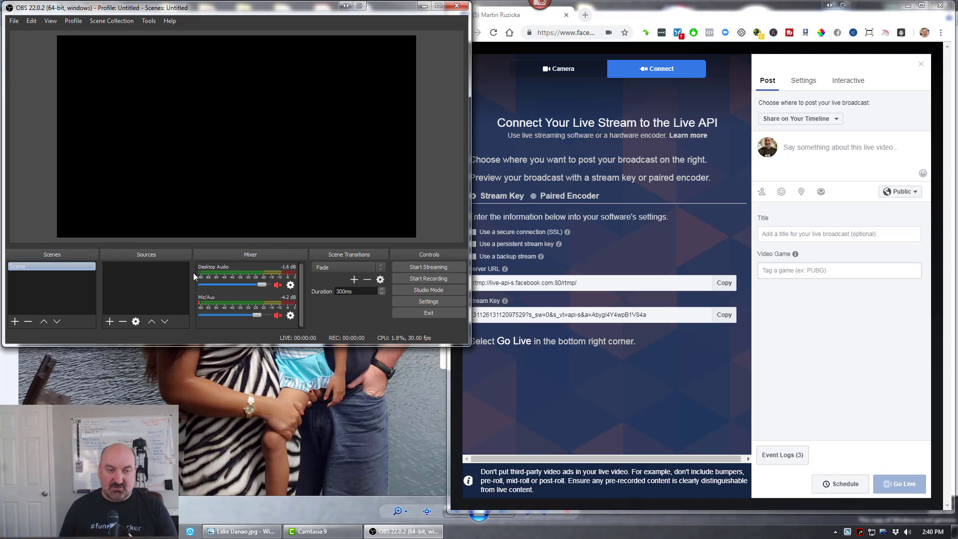
# - Add a new scene named Picture
pyautogui.click(15, 321)
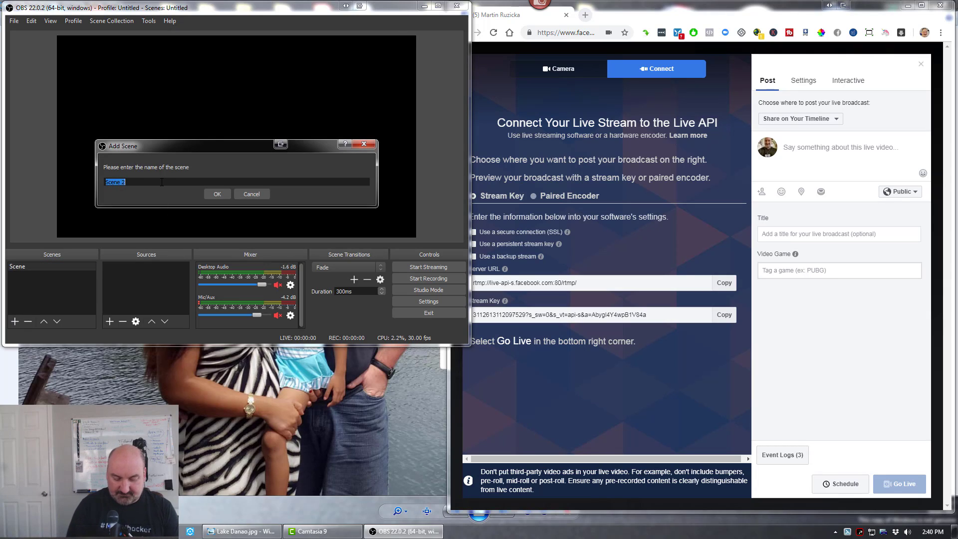
pyautogui.write('Picture')
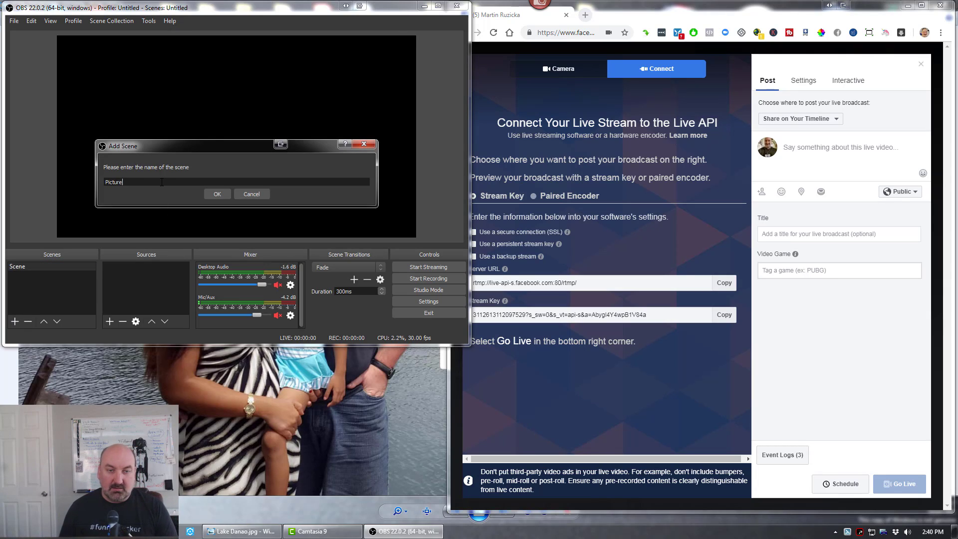
pyautogui.click(216, 195)
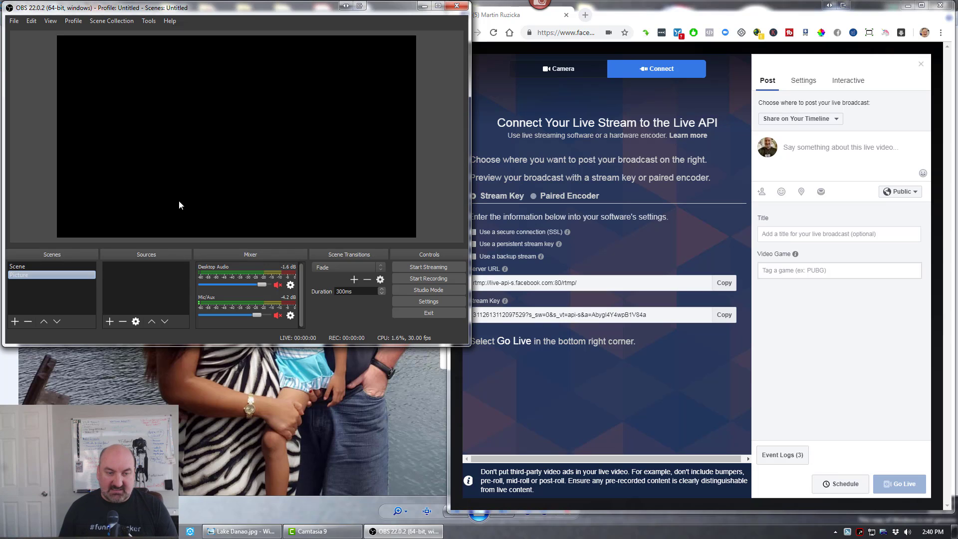
# - Add an Image source to the Picture scene using 2cc.png from the desktop's Pre-recorded FB Live folder
pyautogui.click(109, 322)
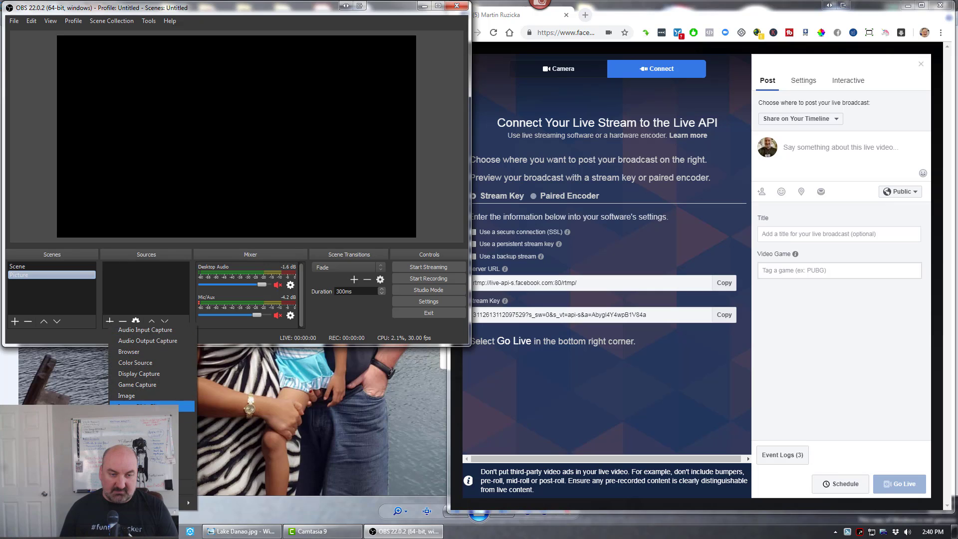
pyautogui.click(160, 394)
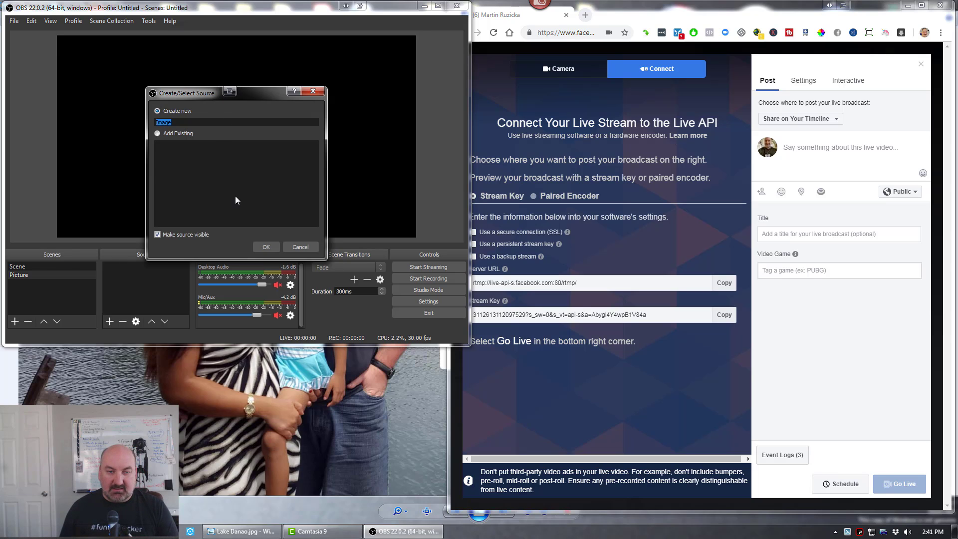
pyautogui.click(263, 247)
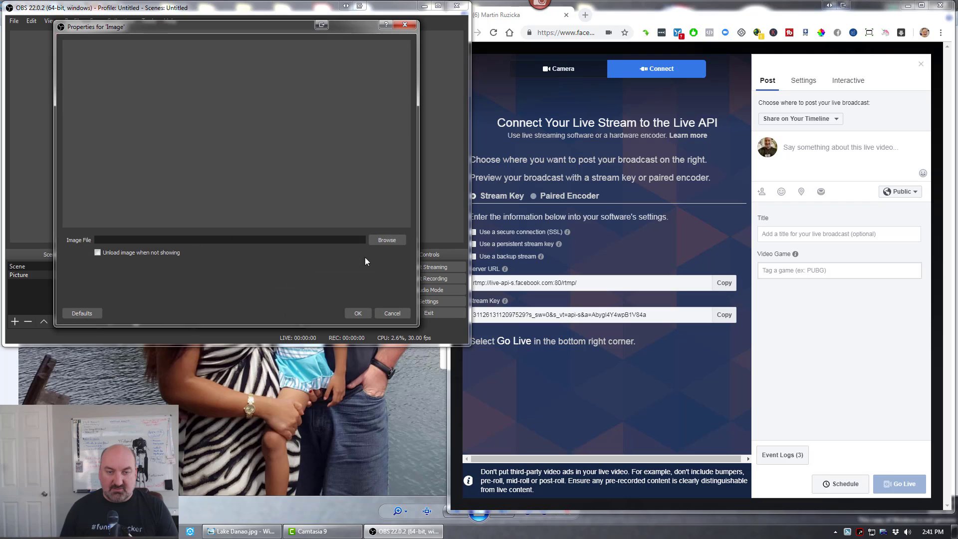
pyautogui.click(382, 240)
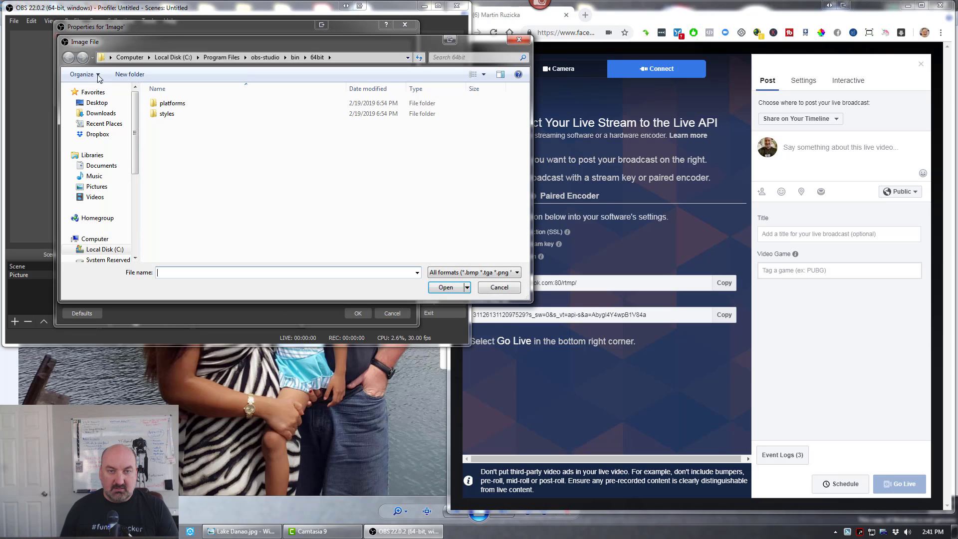
pyautogui.click(122, 104)
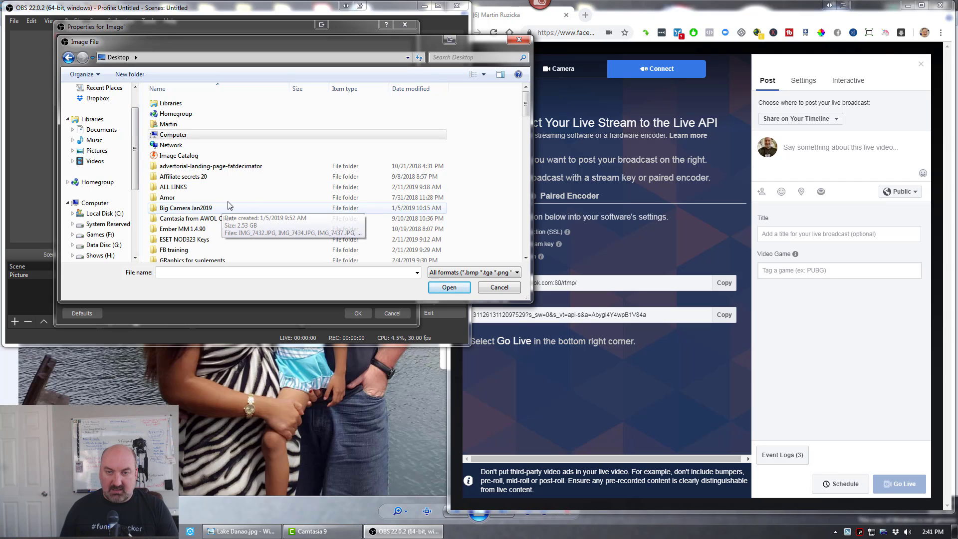
pyautogui.moveTo(526, 107); pyautogui.dragTo(528, 113)
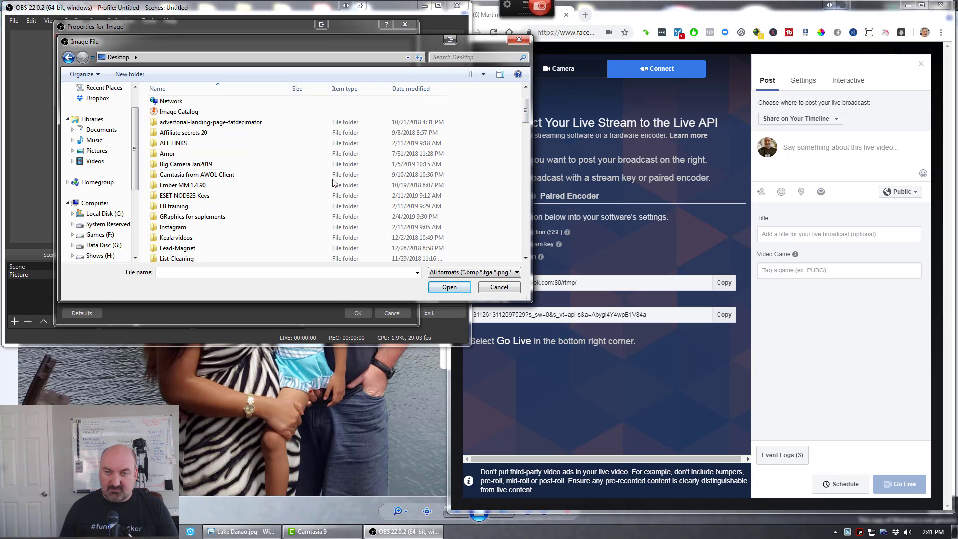
pyautogui.moveTo(528, 109); pyautogui.dragTo(531, 143)
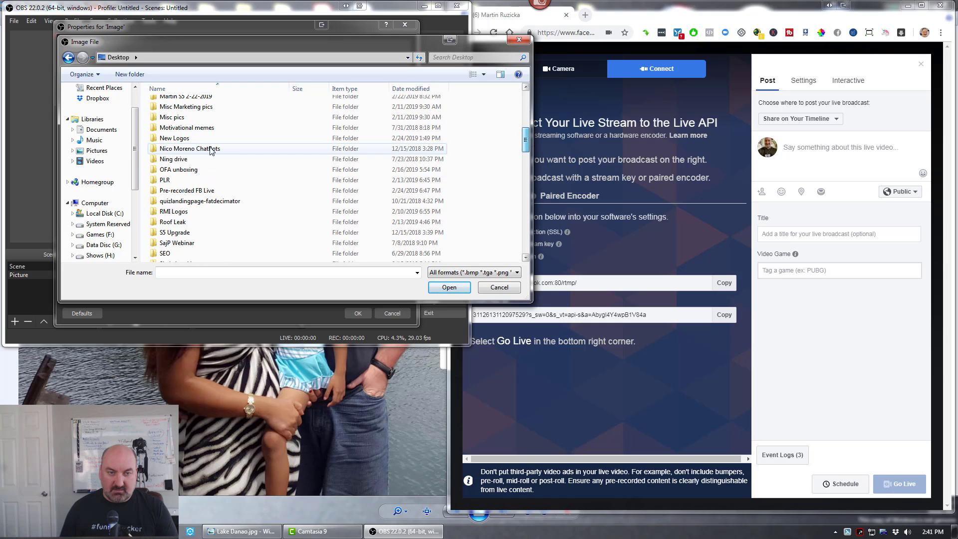
pyautogui.doubleClick(195, 190)
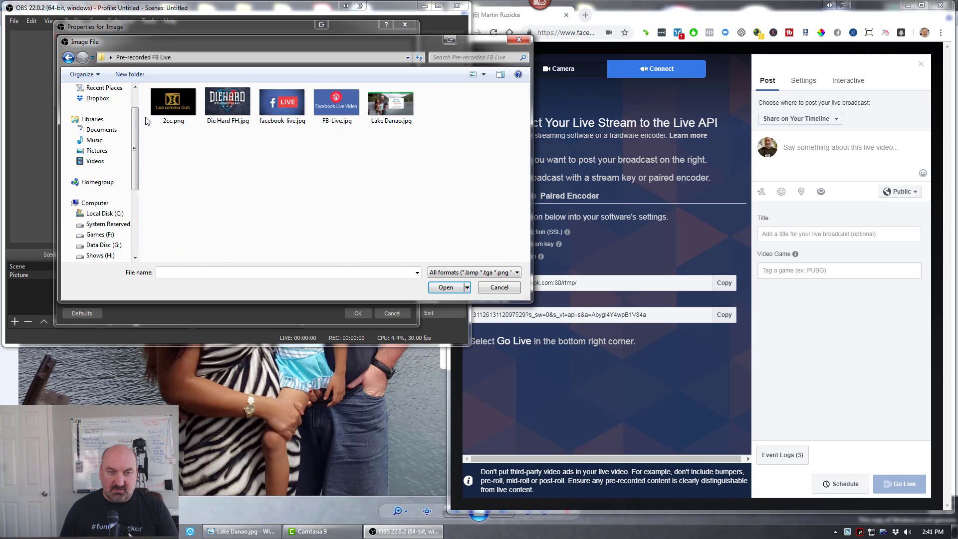
pyautogui.doubleClick(175, 101)
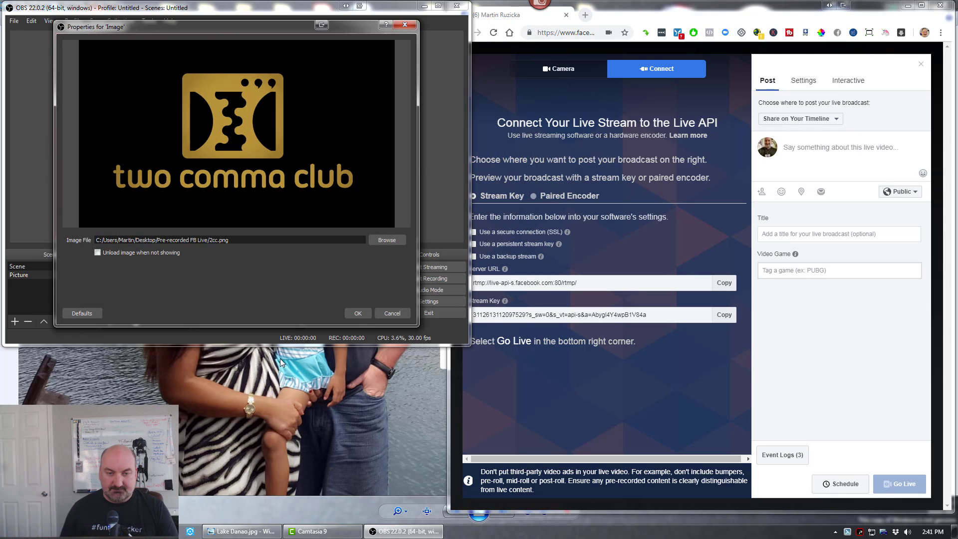
pyautogui.click(358, 313)
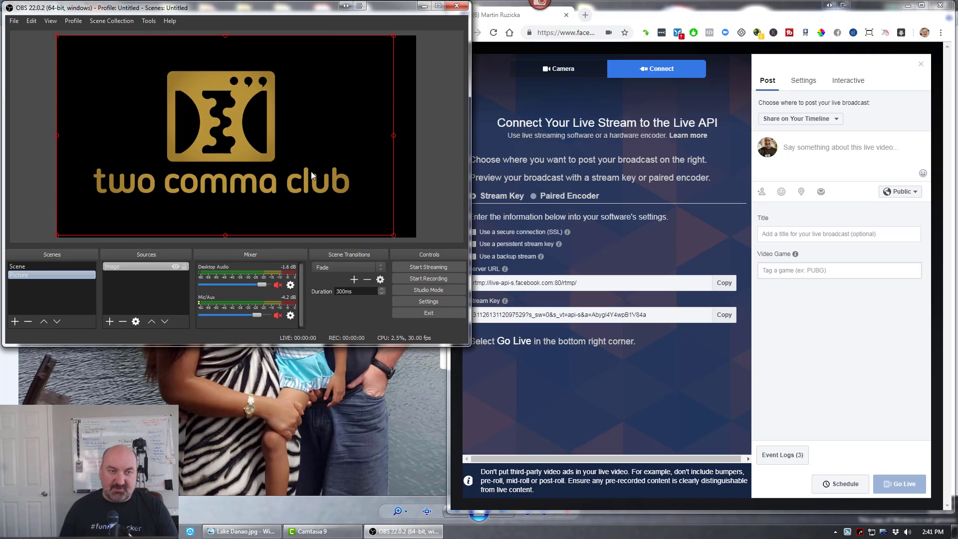
# - Reposition the two comma club image so it sits horizontally centred on the preview canvas
pyautogui.click(393, 234)
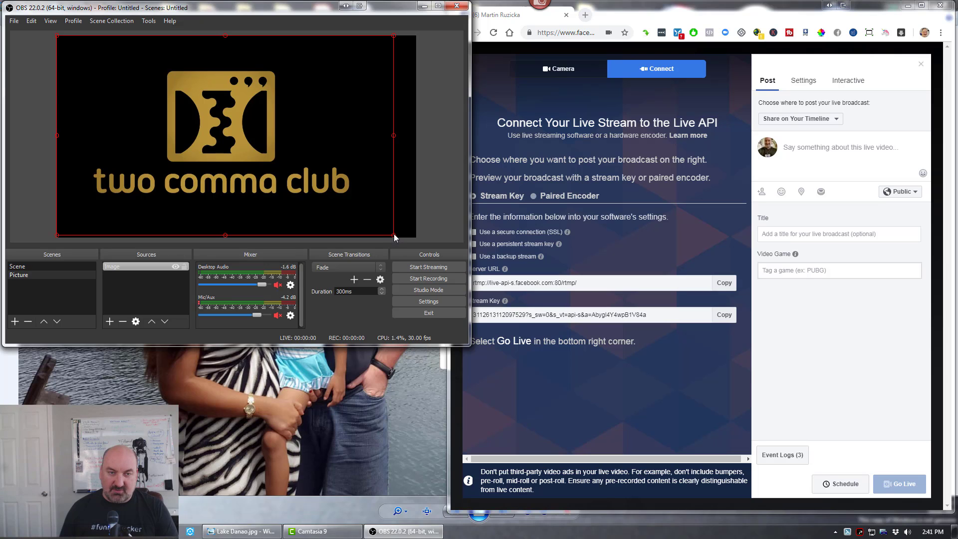
pyautogui.moveTo(393, 235)
pyautogui.mouseDown()
pyautogui.moveTo(235, 118)
pyautogui.moveTo(178, 91)
pyautogui.moveTo(393, 222)
pyautogui.mouseUp()
pyautogui.moveTo(249, 157); pyautogui.dragTo(219, 164)
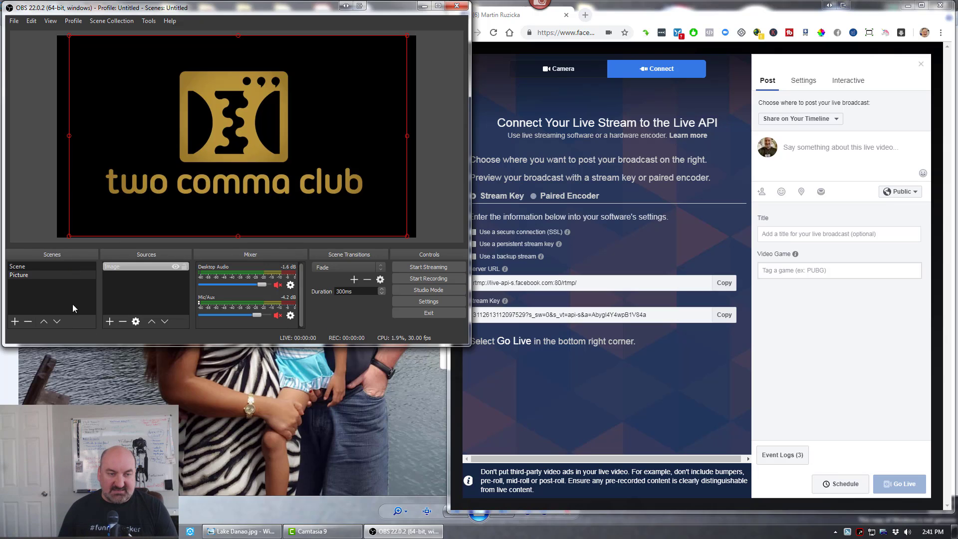
# - Add another scene named Vide 2cc for the video
pyautogui.click(14, 321)
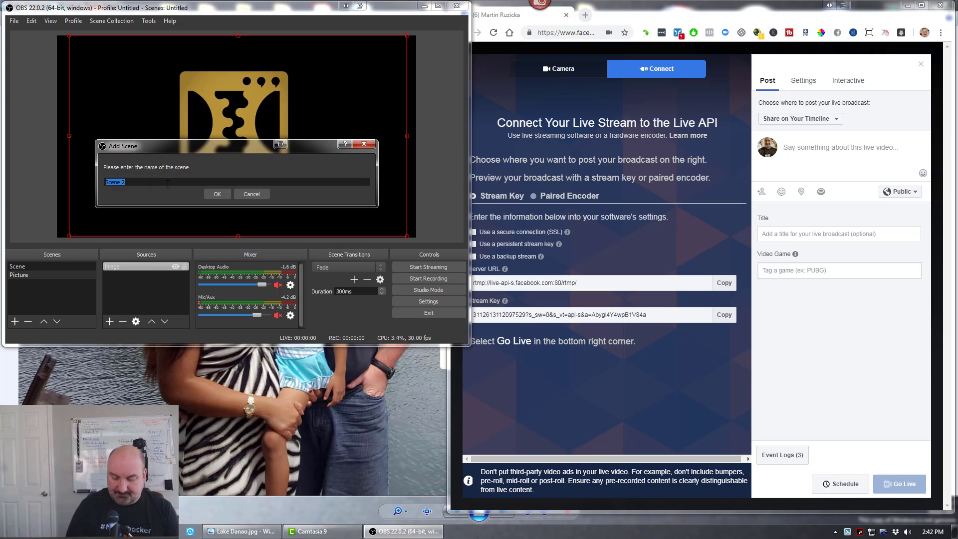
pyautogui.write('Vide')
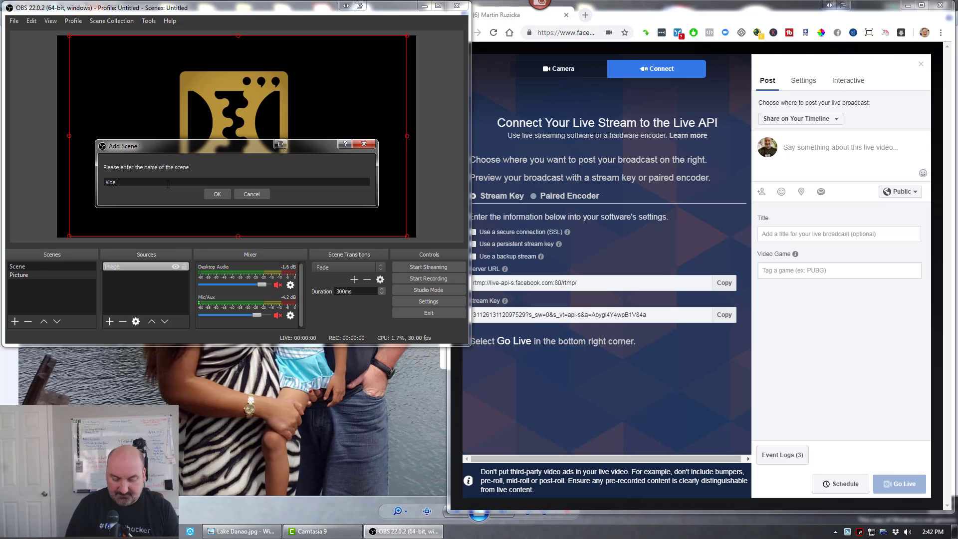
pyautogui.write(' 2cc')
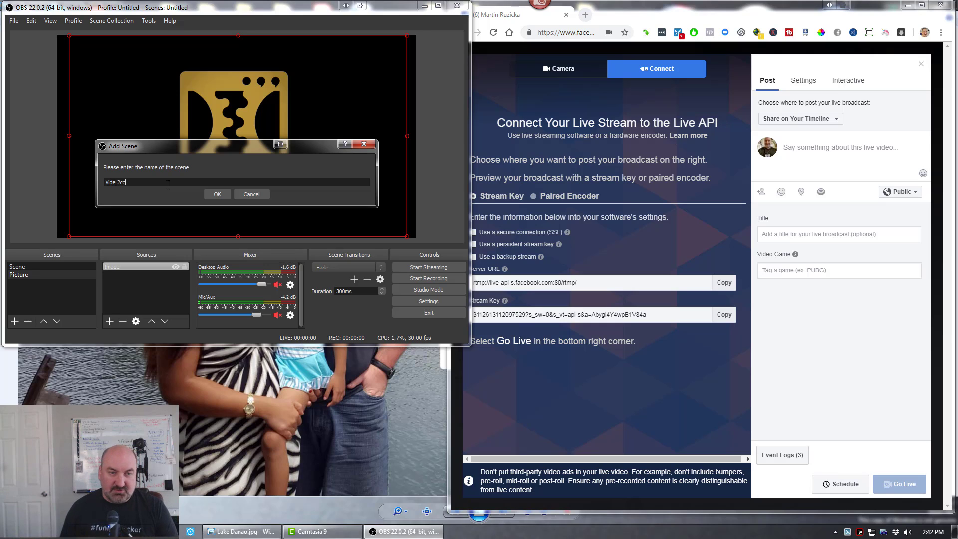
pyautogui.click(217, 194)
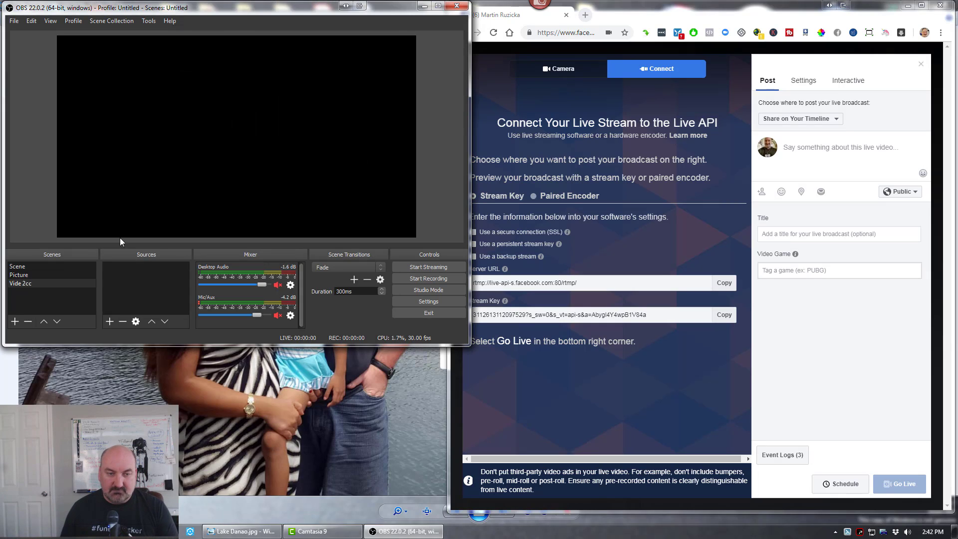
# - Add a Media Source to the Vide 2cc scene using the Live from Funnel Hacking Live 2019 - 2 Comma Club Awards! MP4 as its local file
pyautogui.click(109, 322)
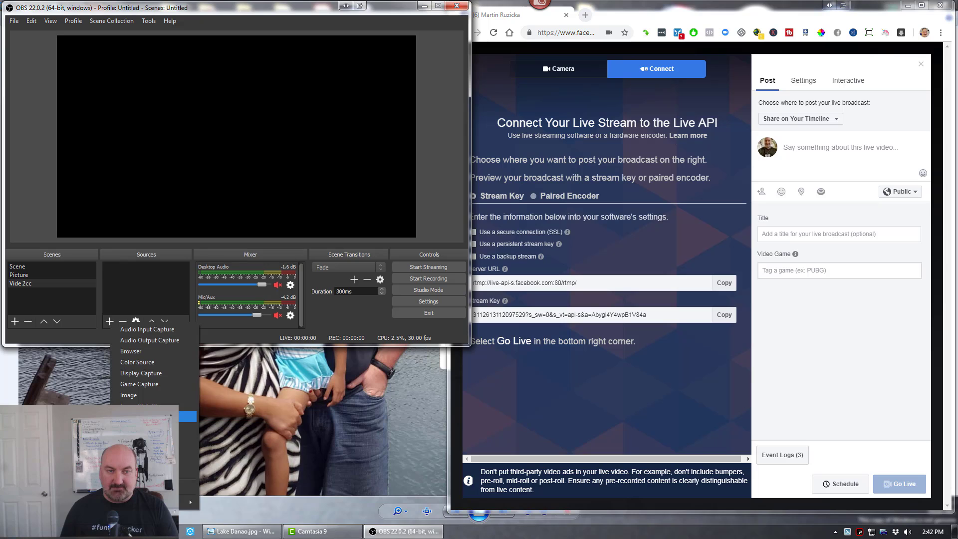
pyautogui.click(150, 417)
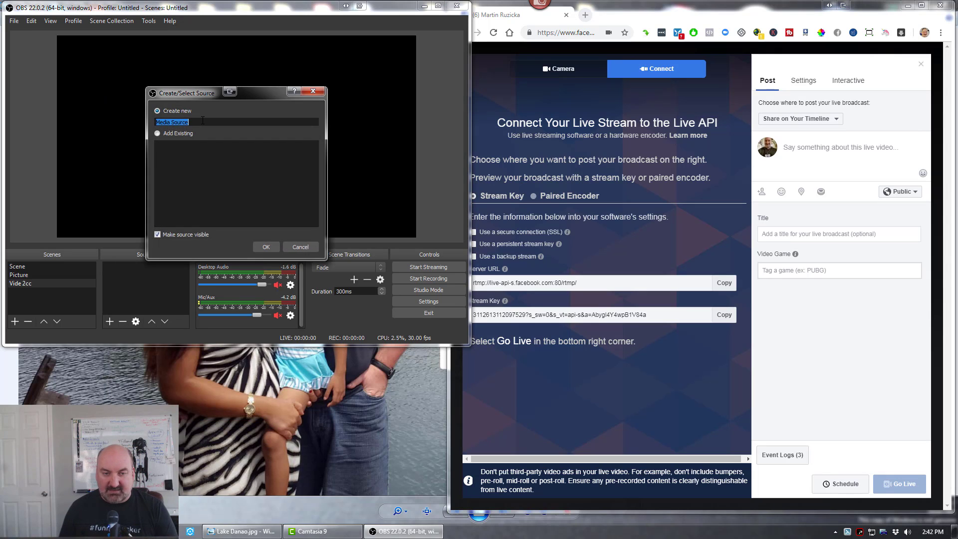
pyautogui.click(269, 246)
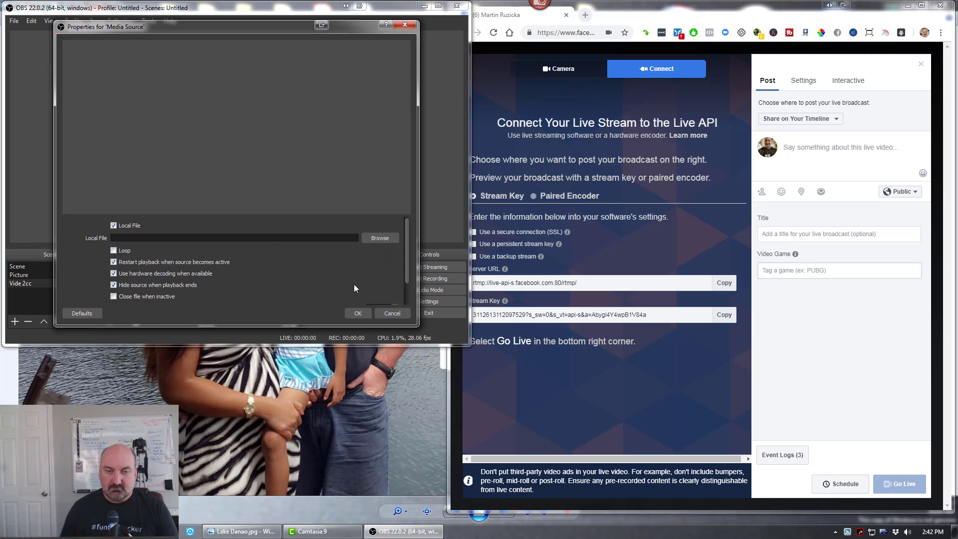
pyautogui.click(381, 241)
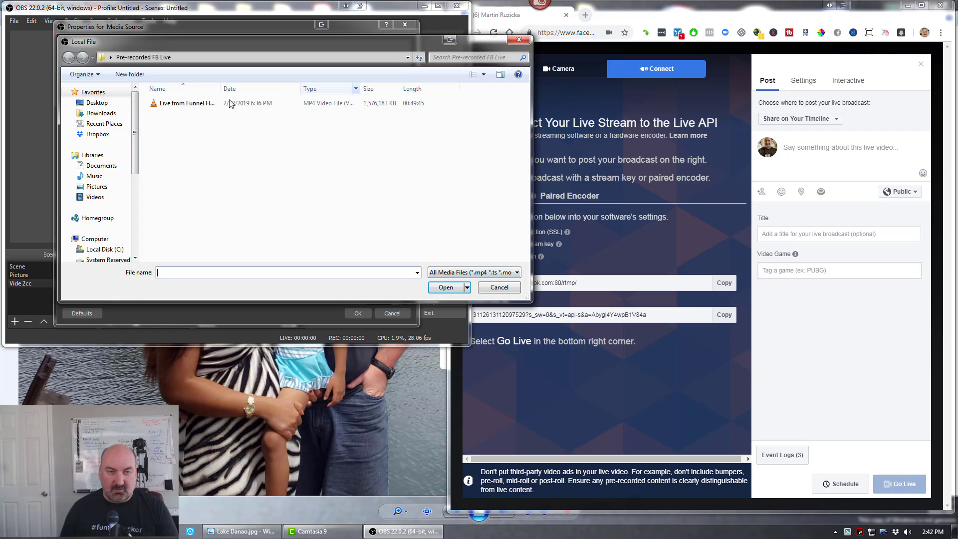
pyautogui.click(163, 103)
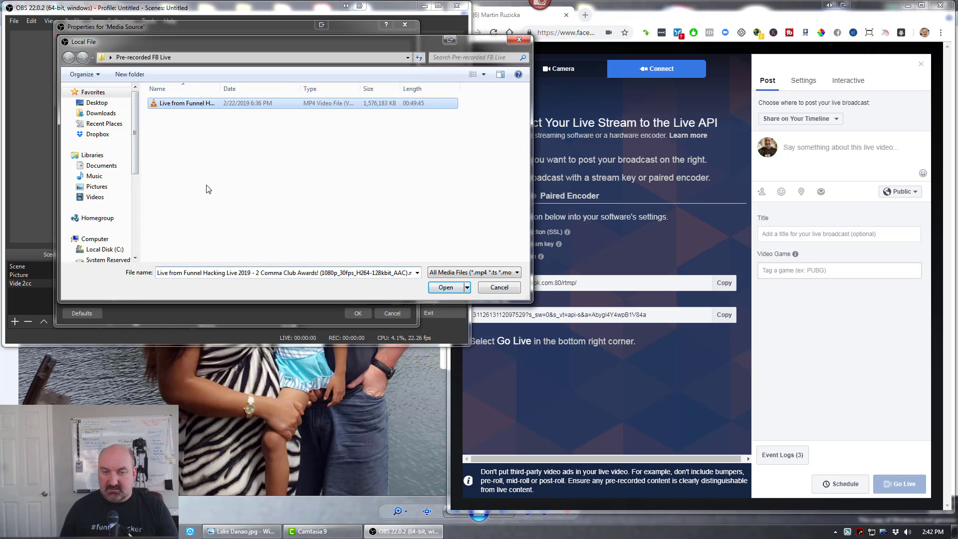
pyautogui.click(447, 287)
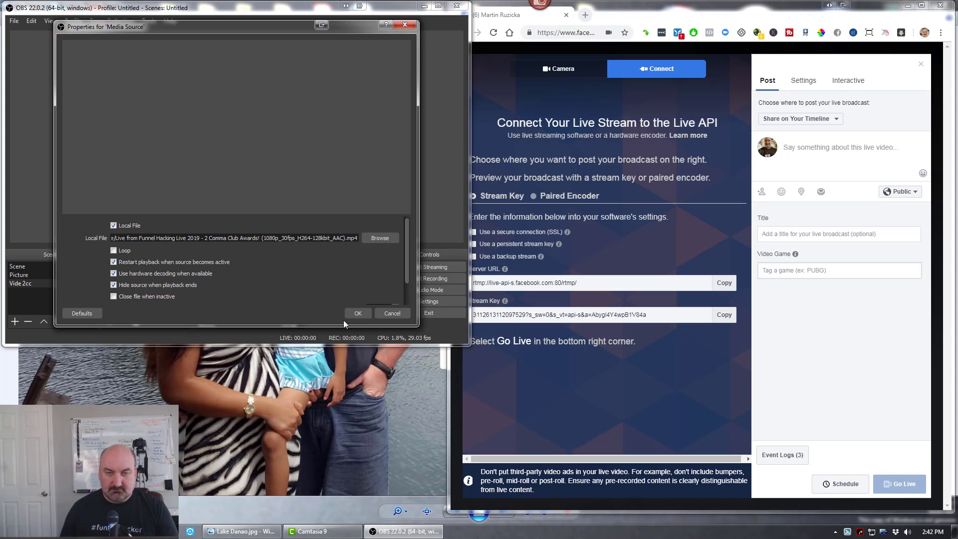
pyautogui.click(359, 313)
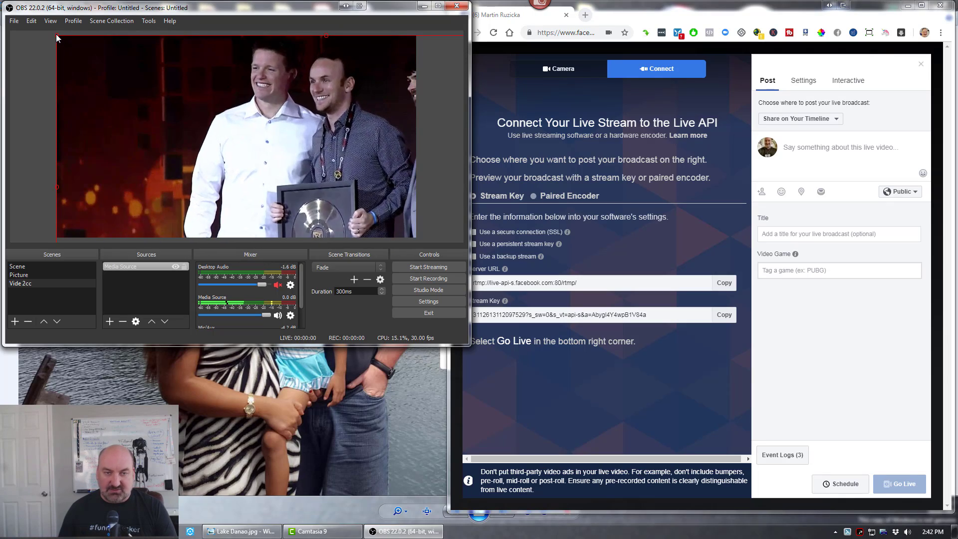
# - Scale down and reposition the oversized video so the whole frame fits within and nearly fills the preview canvas
pyautogui.moveTo(56, 34); pyautogui.dragTo(291, 187)
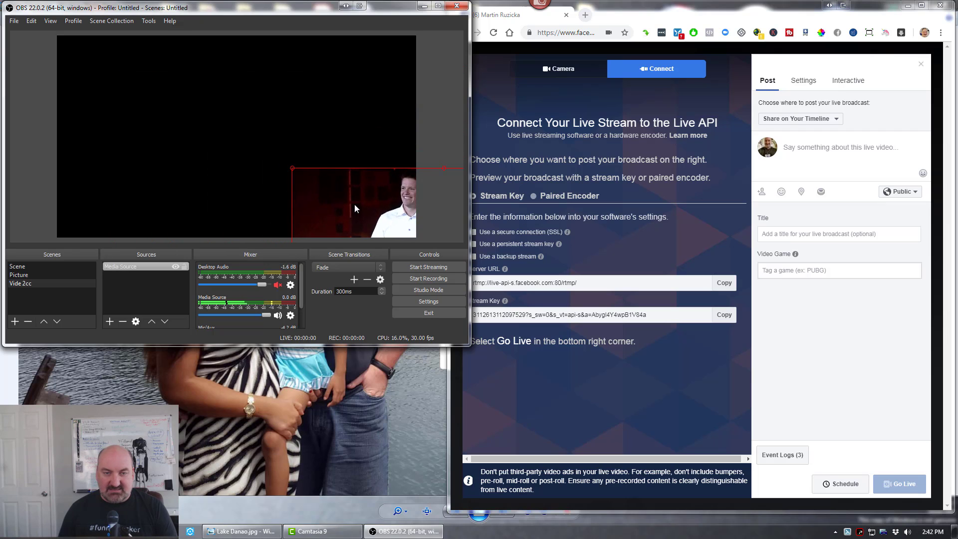
pyautogui.moveTo(354, 205); pyautogui.dragTo(127, 74)
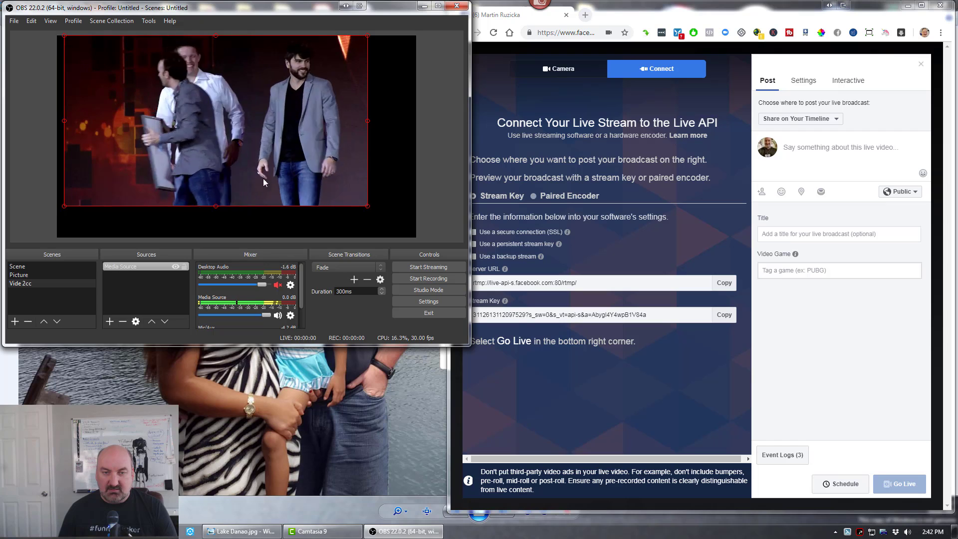
pyautogui.moveTo(366, 206); pyautogui.dragTo(396, 231)
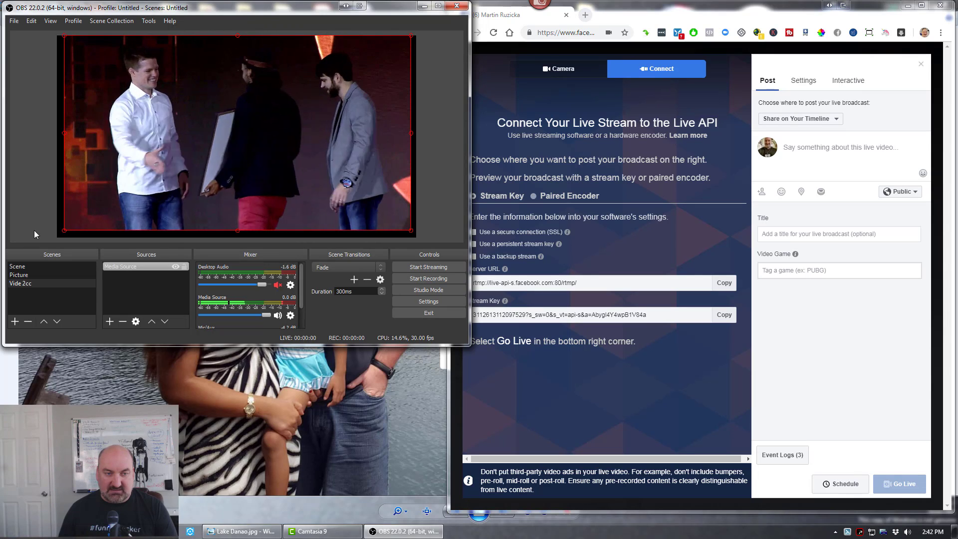
# - Enlarge the video slightly and reposition it so its frame fills the whole preview canvas
pyautogui.moveTo(64, 231); pyautogui.dragTo(61, 234)
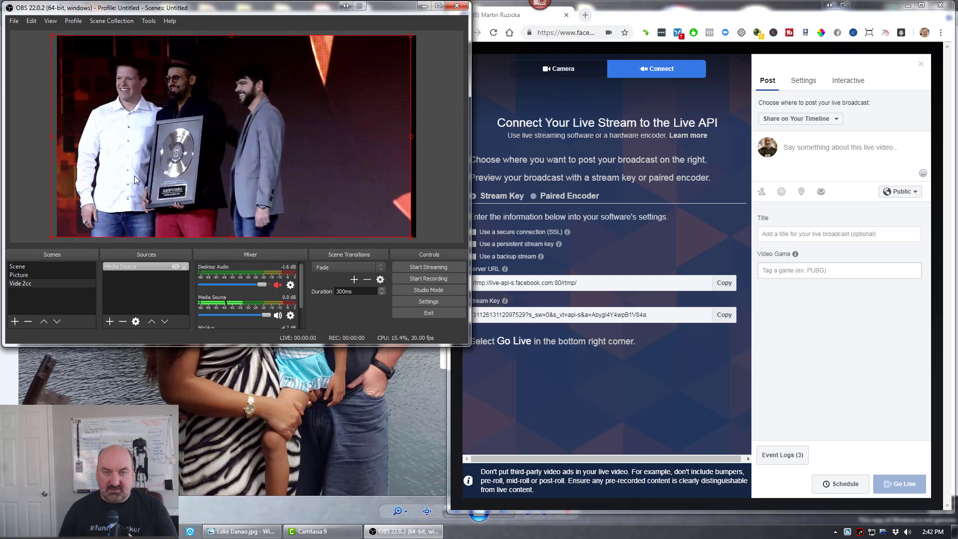
pyautogui.moveTo(90, 107); pyautogui.dragTo(95, 107)
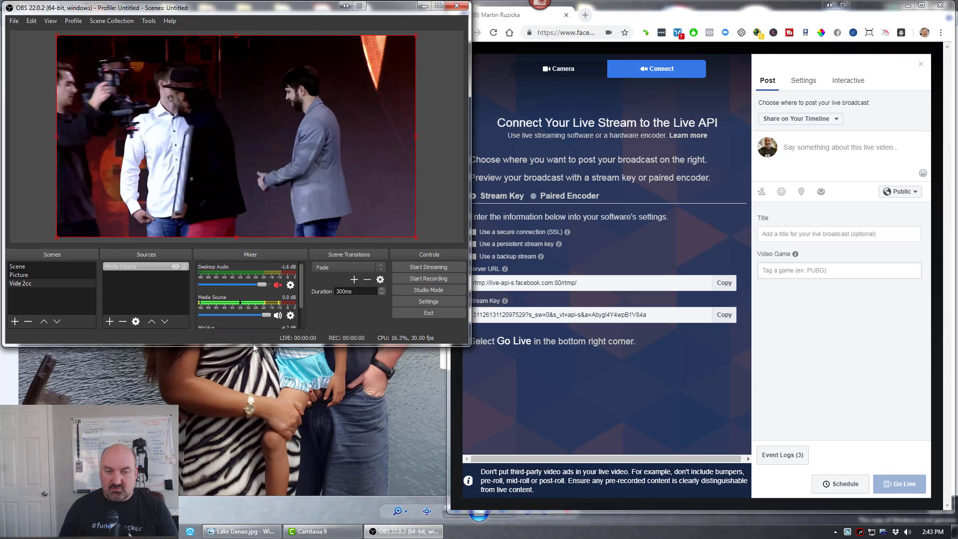
# - Make the OBS window taller and mute the Media Source audio in the mixer
pyautogui.moveTo(253, 344); pyautogui.dragTo(255, 370)
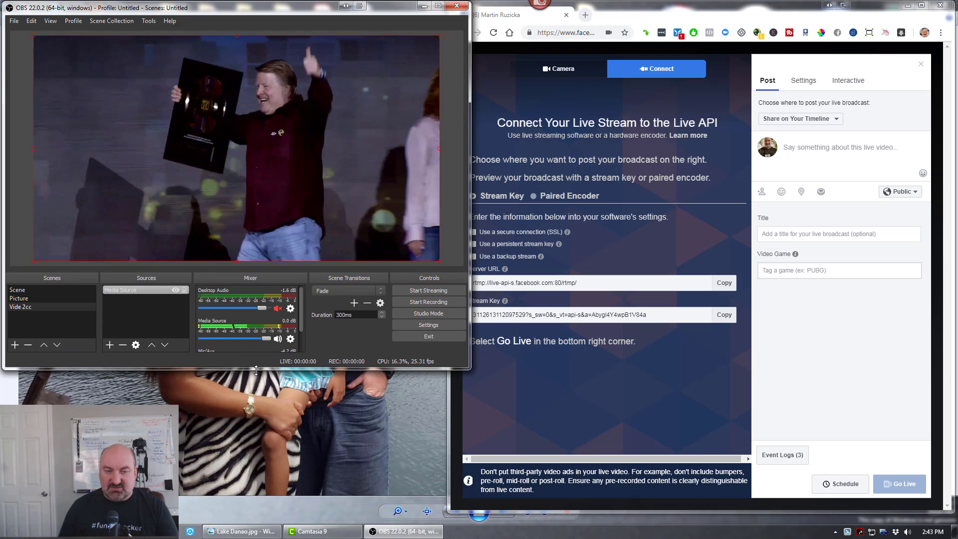
pyautogui.click(279, 339)
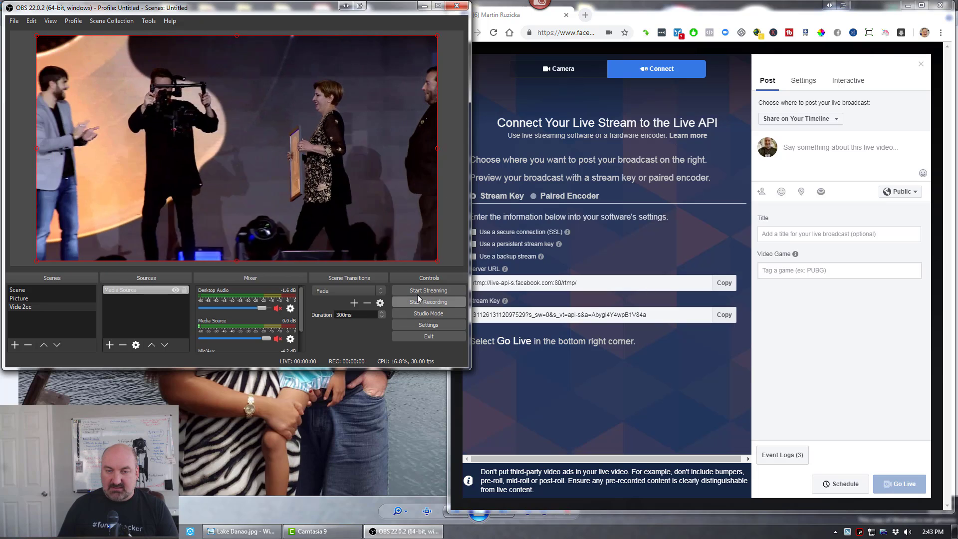
# - Reveal the stream key in the Stream settings, compare it with the key on the Facebook page, and close the settings
pyautogui.click(423, 324)
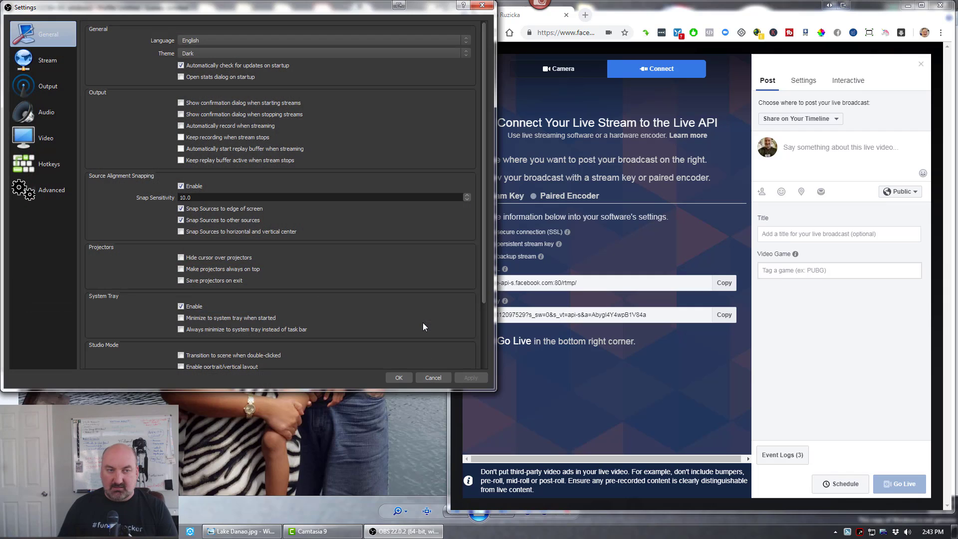
pyautogui.click(29, 65)
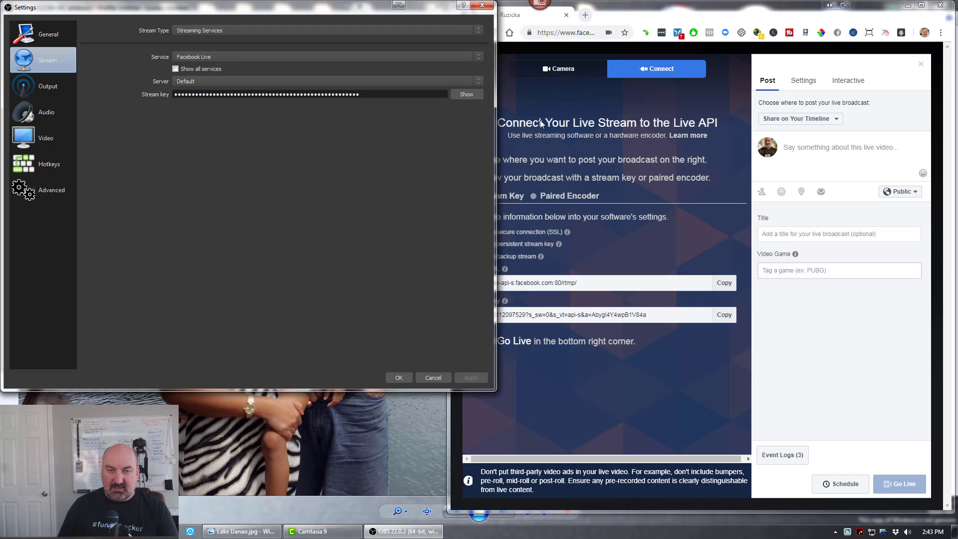
pyautogui.click(474, 95)
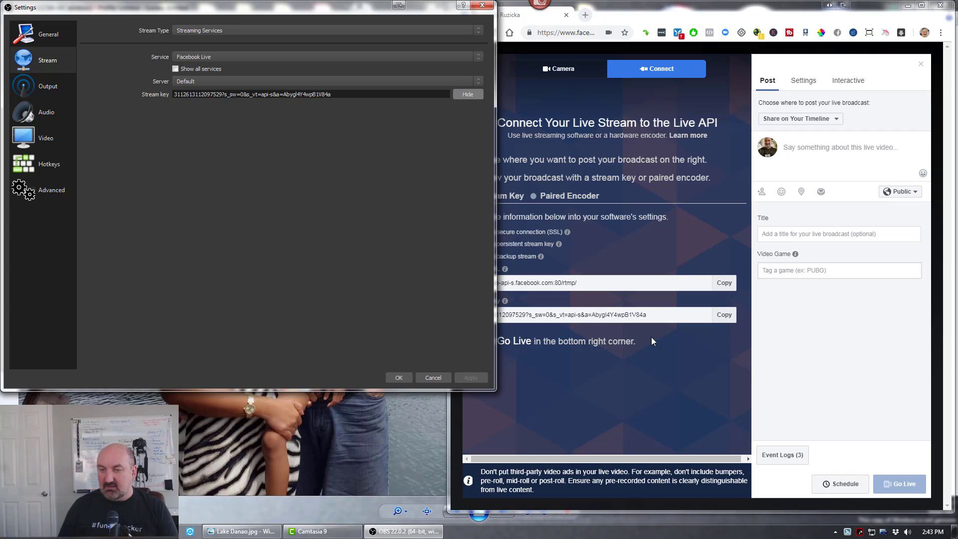
pyautogui.click(398, 378)
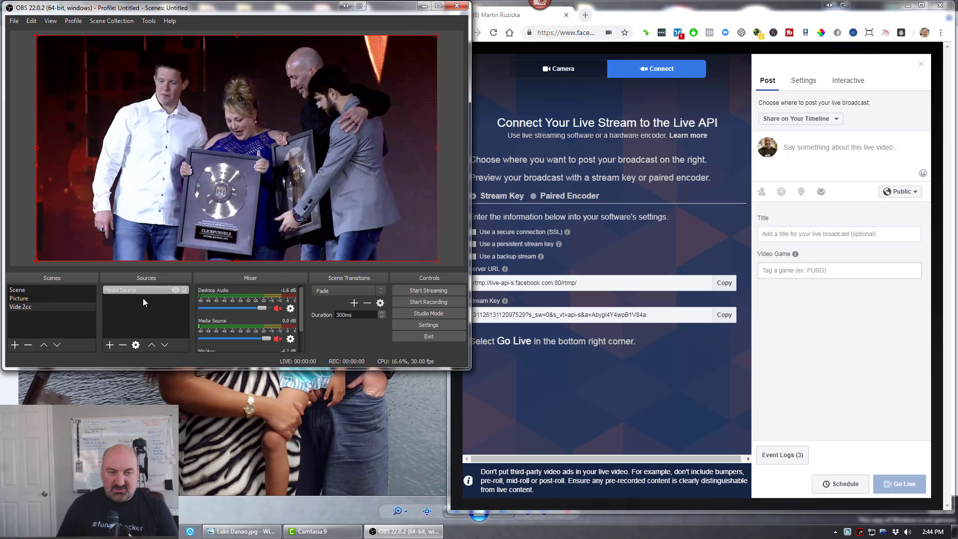
# - Start streaming and switch the output to the Picture scene
pyautogui.click(429, 292)
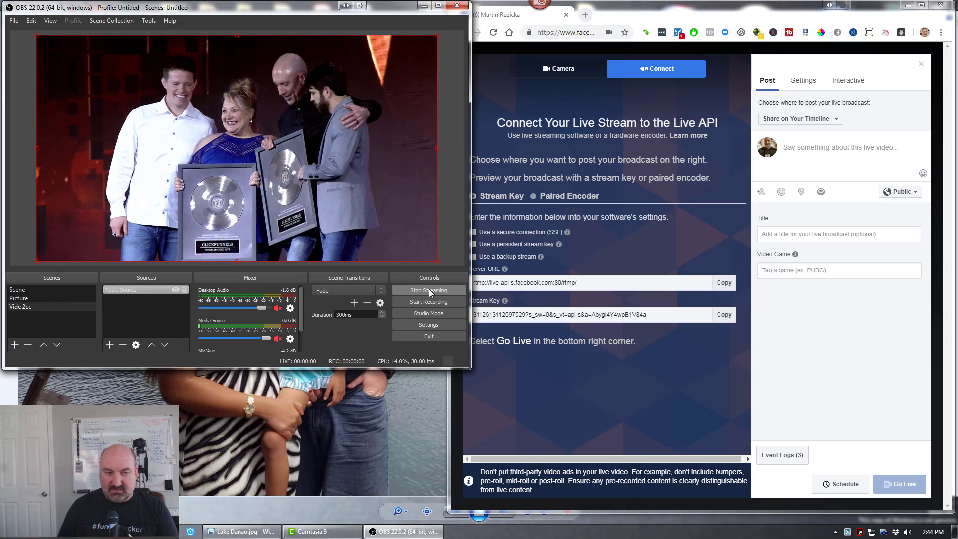
pyautogui.click(20, 298)
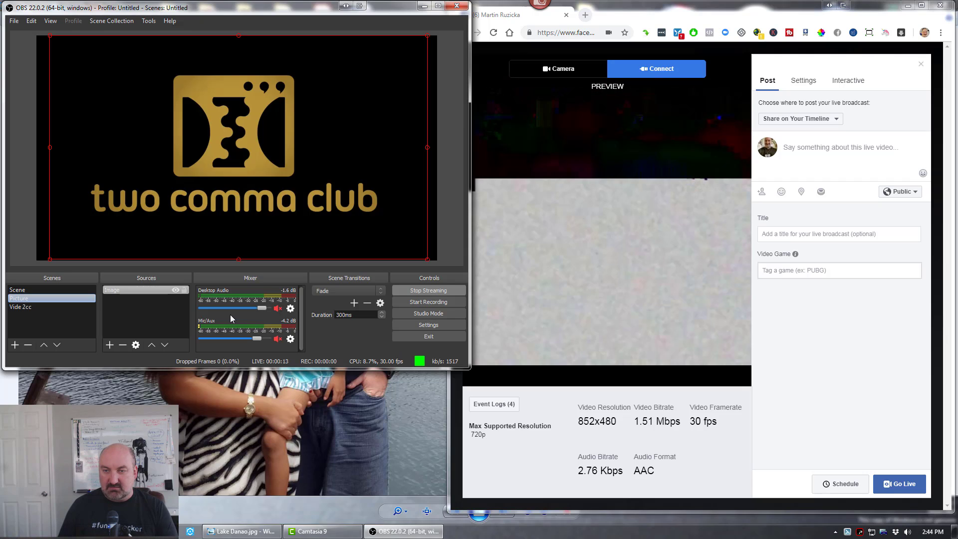
# - In the Facebook window, write the post text "If you want additional motivation for you business, here you can watch Click Funnels 2 Comma Club Awards... :)"
pyautogui.click(688, 10)
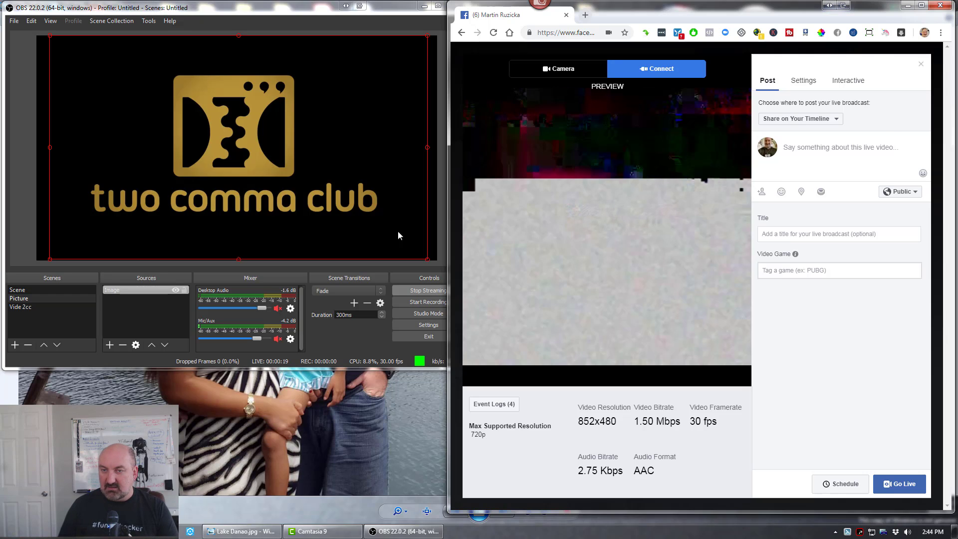
pyautogui.moveTo(449, 174); pyautogui.dragTo(475, 196)
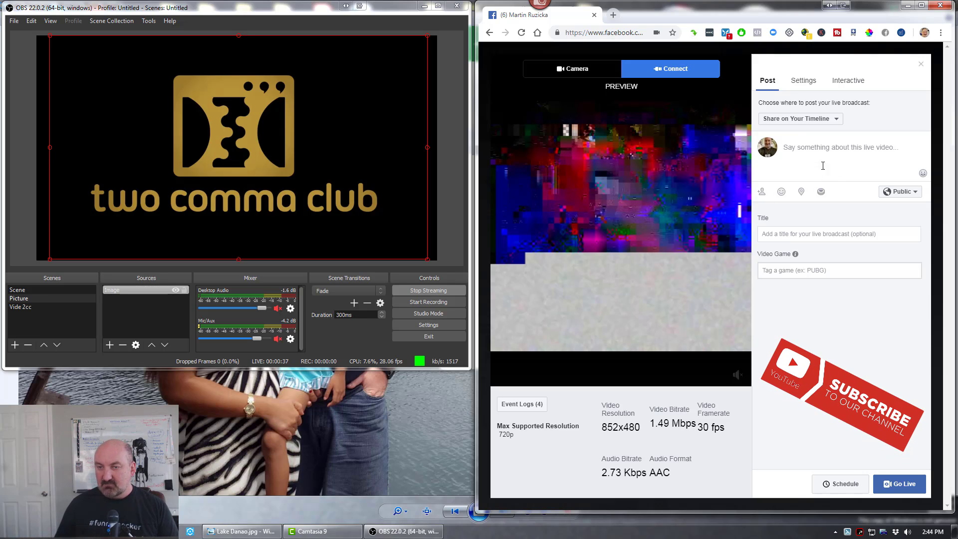
pyautogui.click(802, 146)
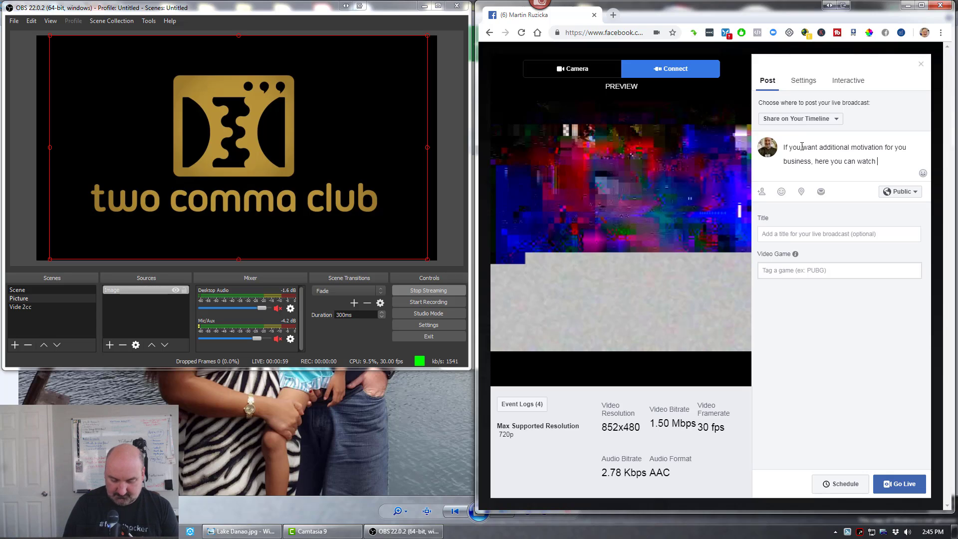
pyautogui.write('nne')
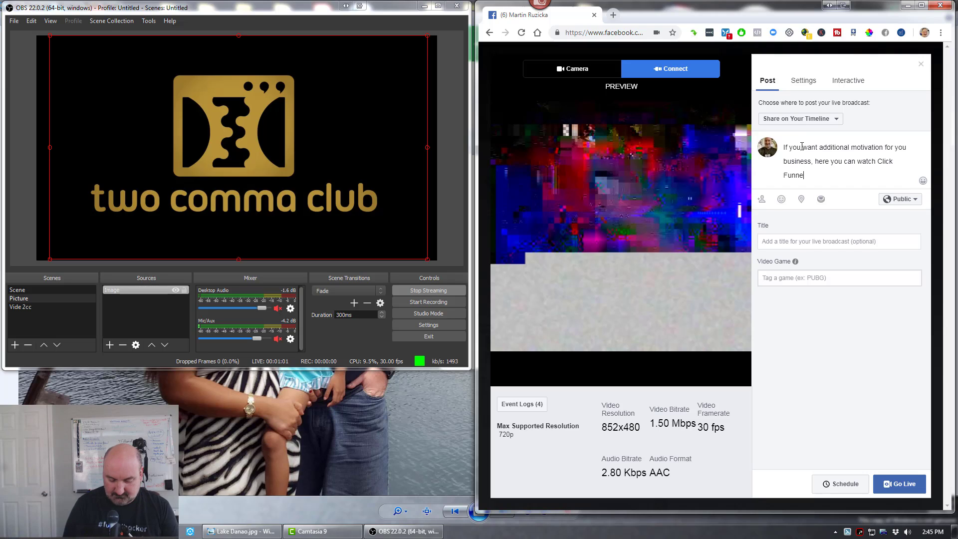
pyautogui.write('ls 2 Comma Club Awards... :)')
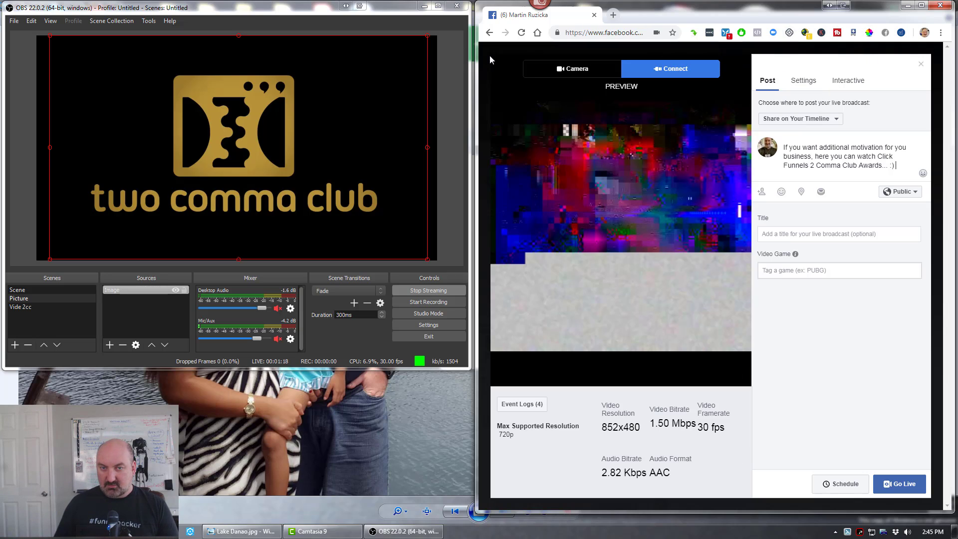
# - Add the heading line "2 Comma Club Awards" with two fire emojis on each side above the post text
pyautogui.moveTo(464, 55); pyautogui.dragTo(303, 60)
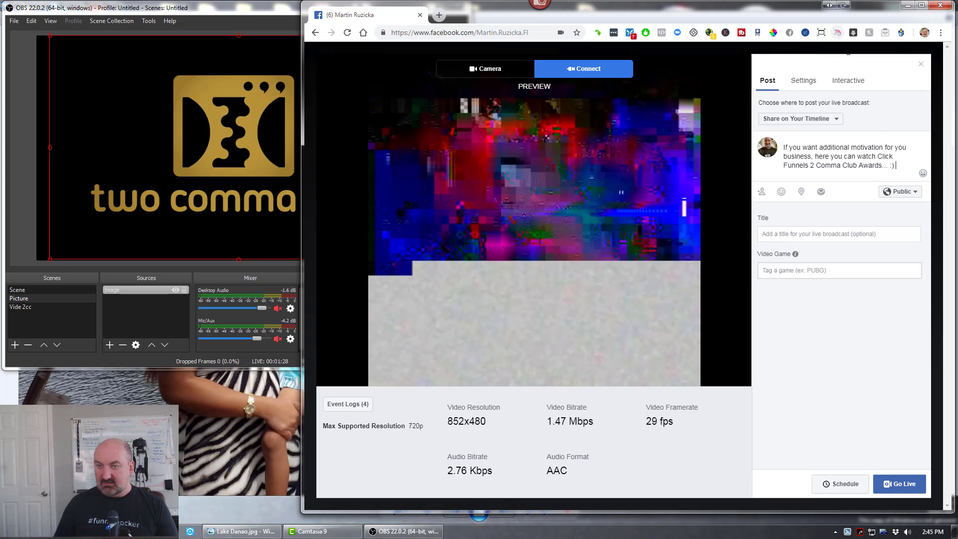
pyautogui.click(837, 33)
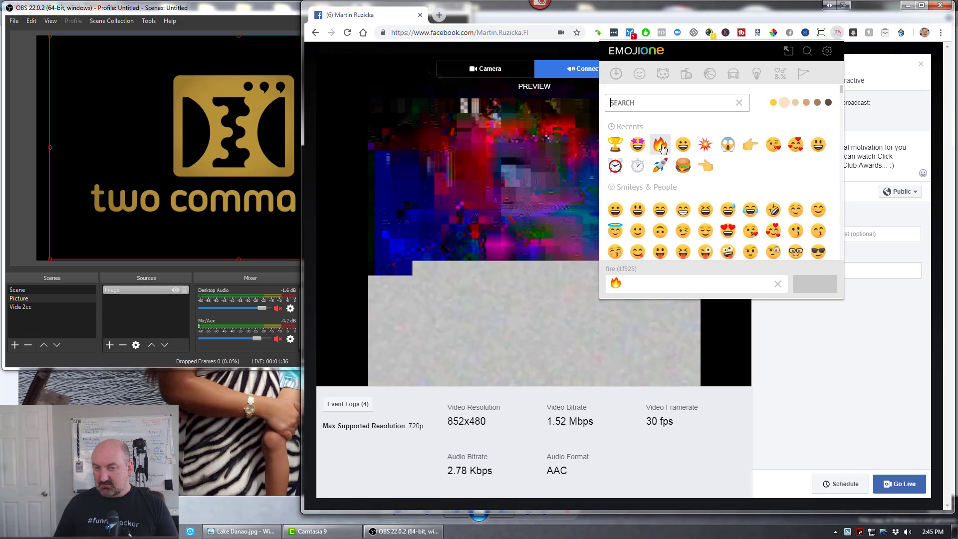
pyautogui.click(883, 335)
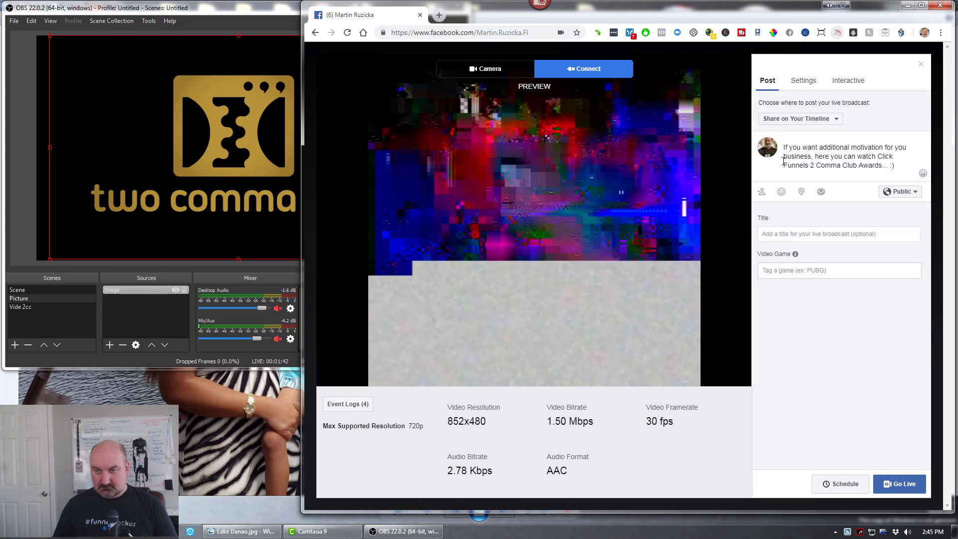
pyautogui.write('🔥🔥')
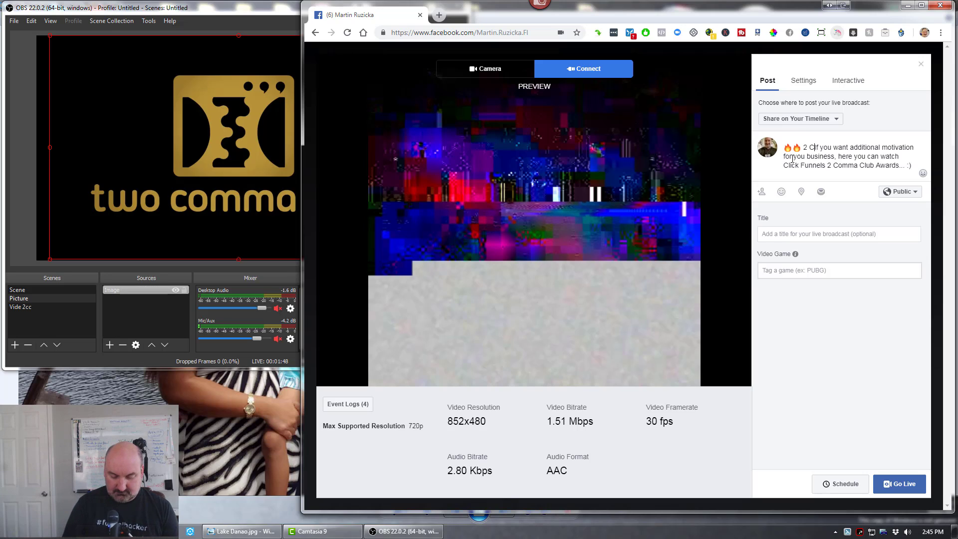
pyautogui.write('omma Clu')
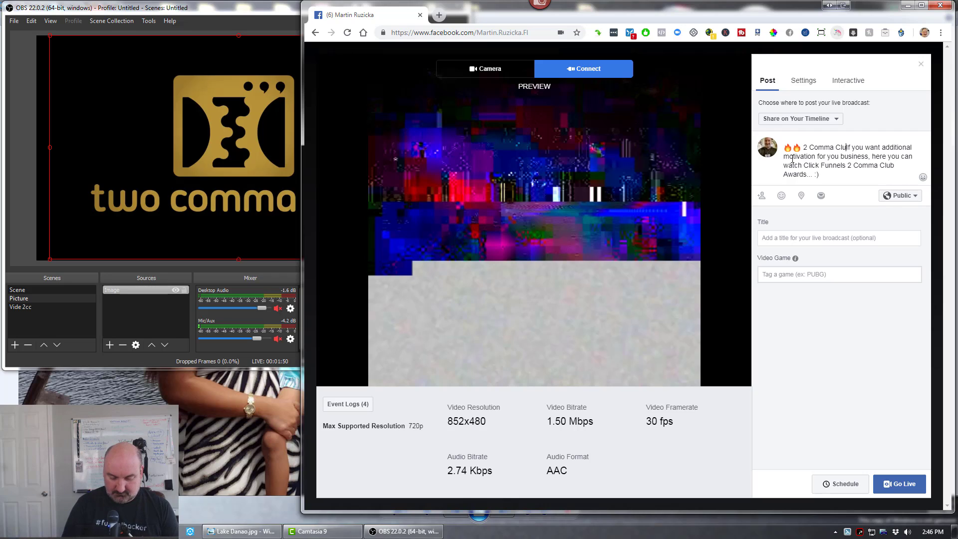
pyautogui.write('b Awards')
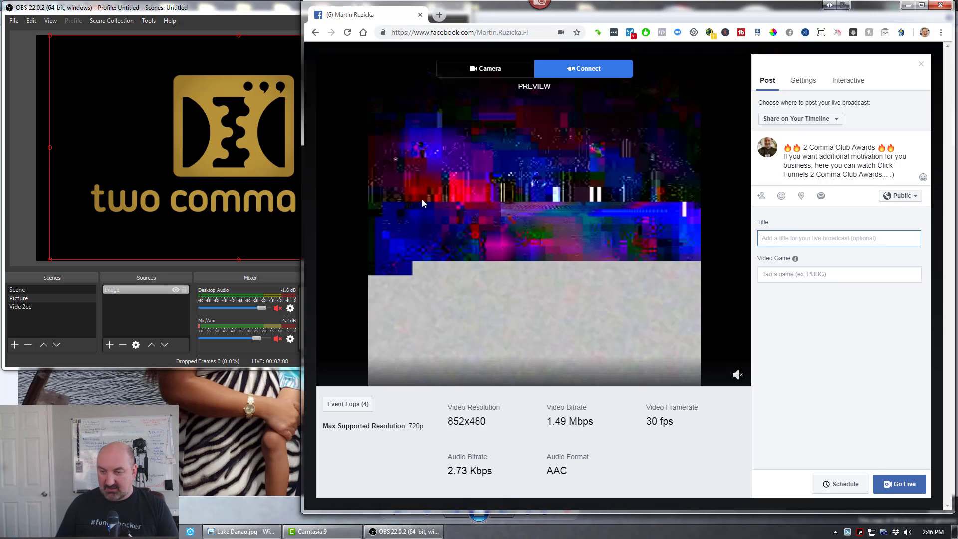
# - Go live on Facebook and switch the OBS output to the Vide 2cc scene
pyautogui.click(901, 485)
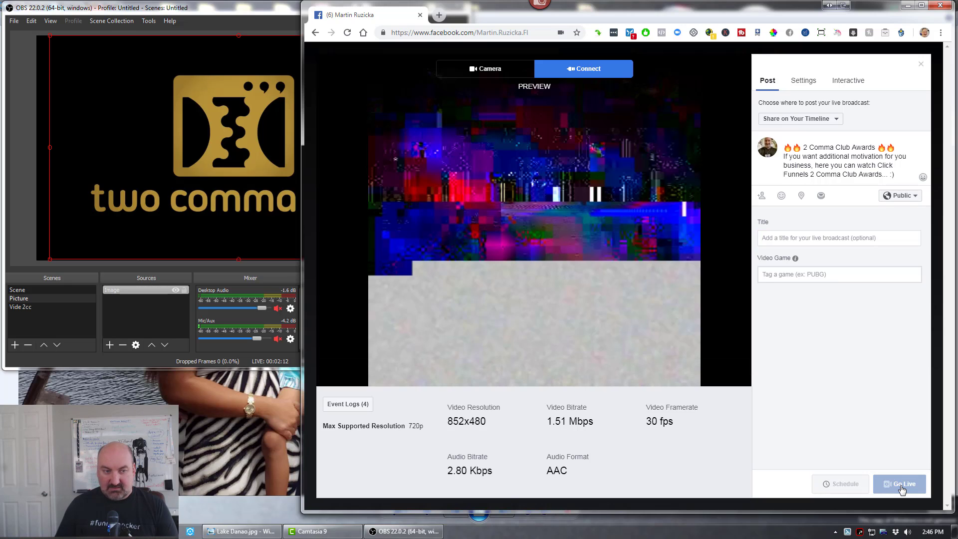
pyautogui.click(25, 307)
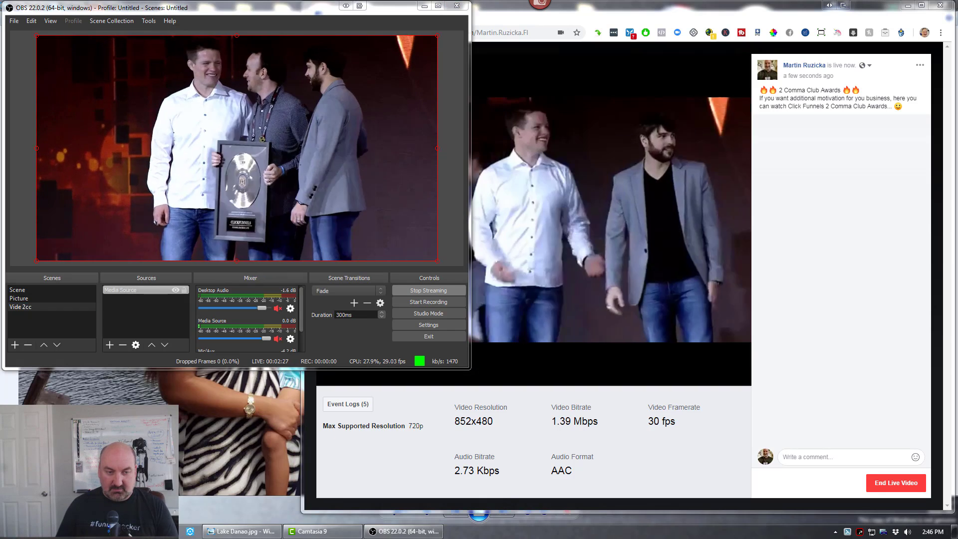
# - Open Facebook in another tab to view the live post in the News Feed, and return to the live broadcast page without leaving it
pyautogui.rightClick(116, 531)
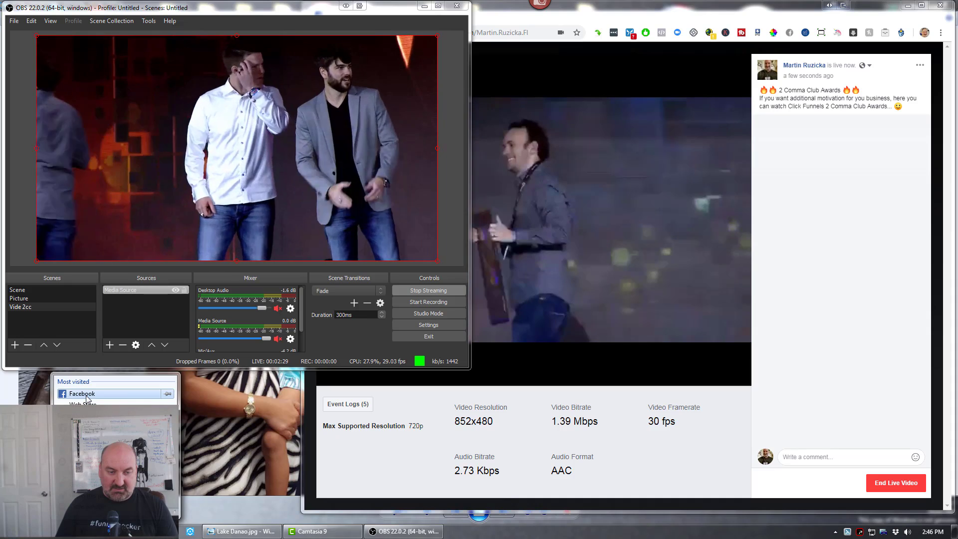
pyautogui.click(85, 396)
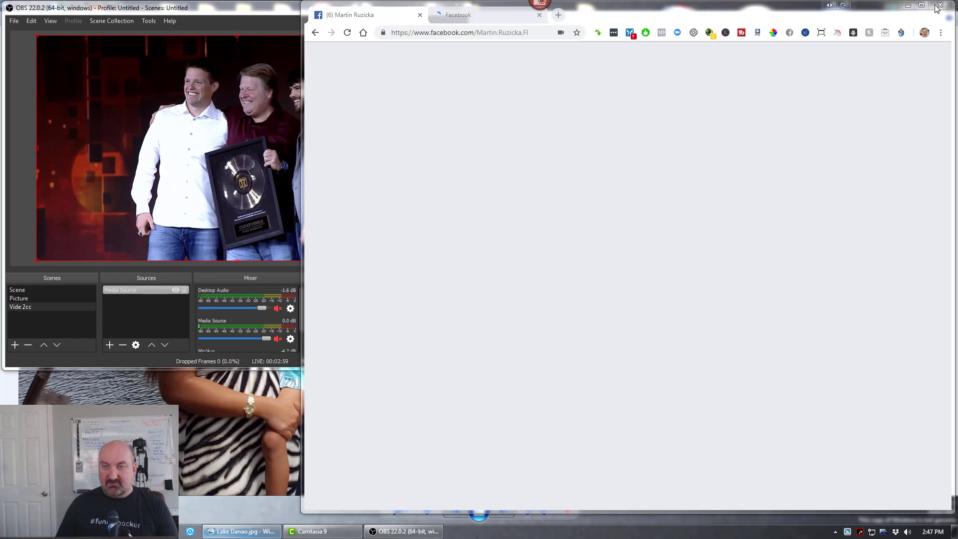
pyautogui.click(936, 9)
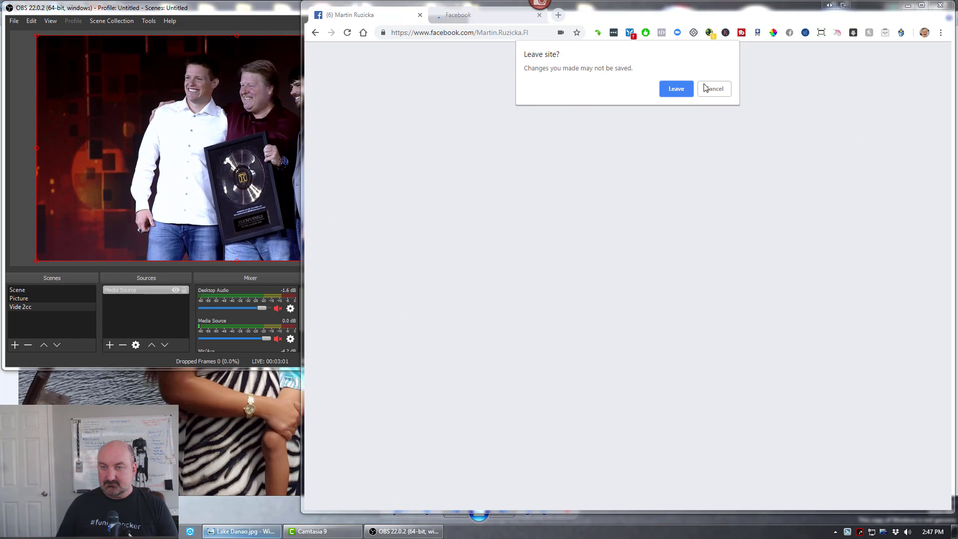
pyautogui.click(721, 93)
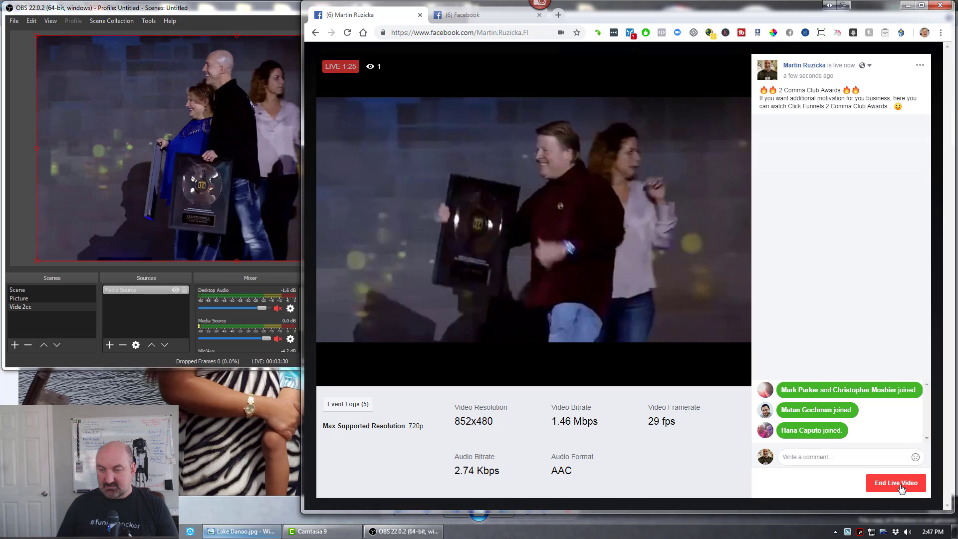
# - End the Facebook live video and permanently delete it together with its post
pyautogui.click(901, 488)
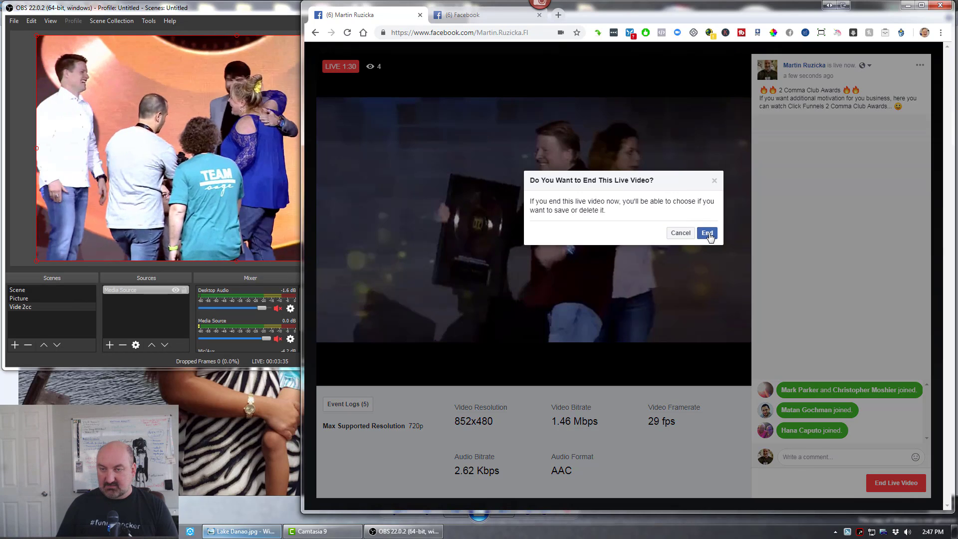
pyautogui.click(708, 234)
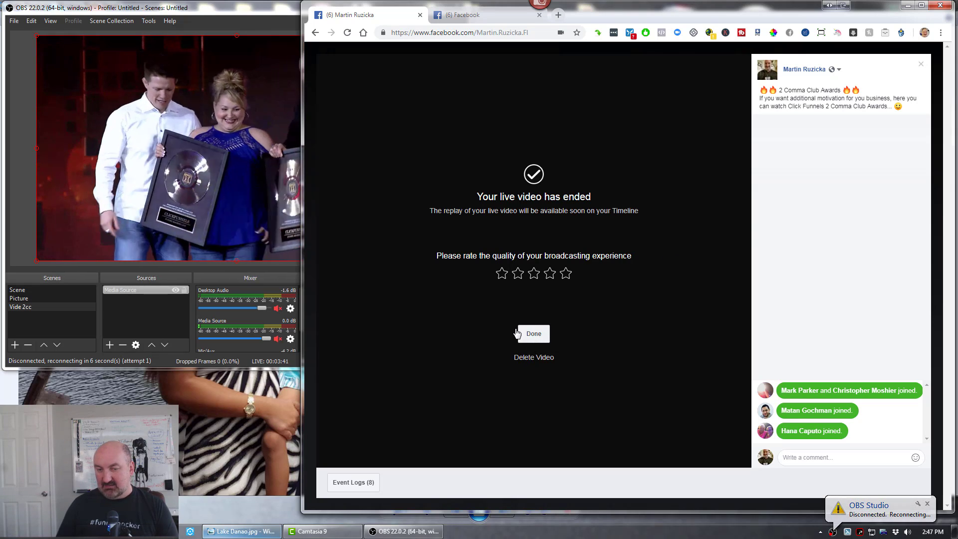
pyautogui.click(539, 360)
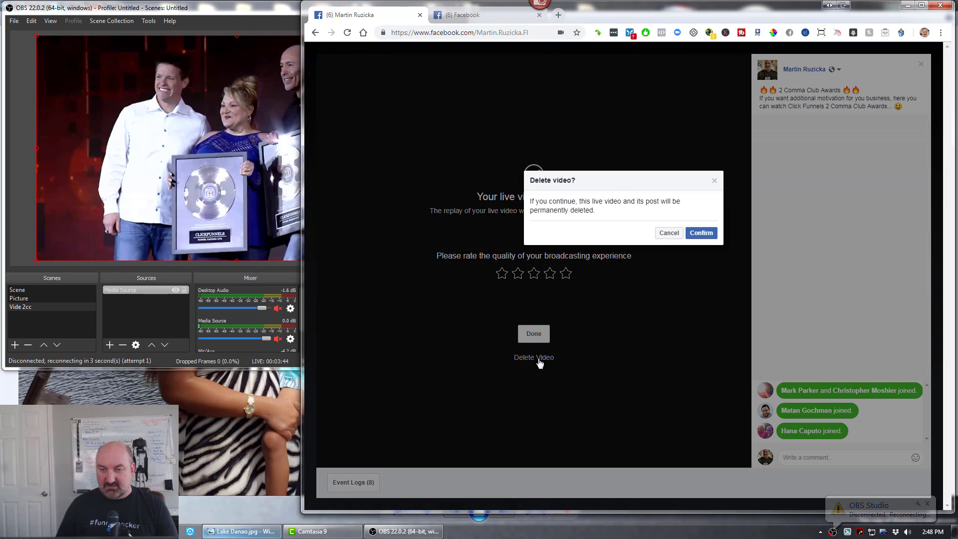
pyautogui.click(701, 233)
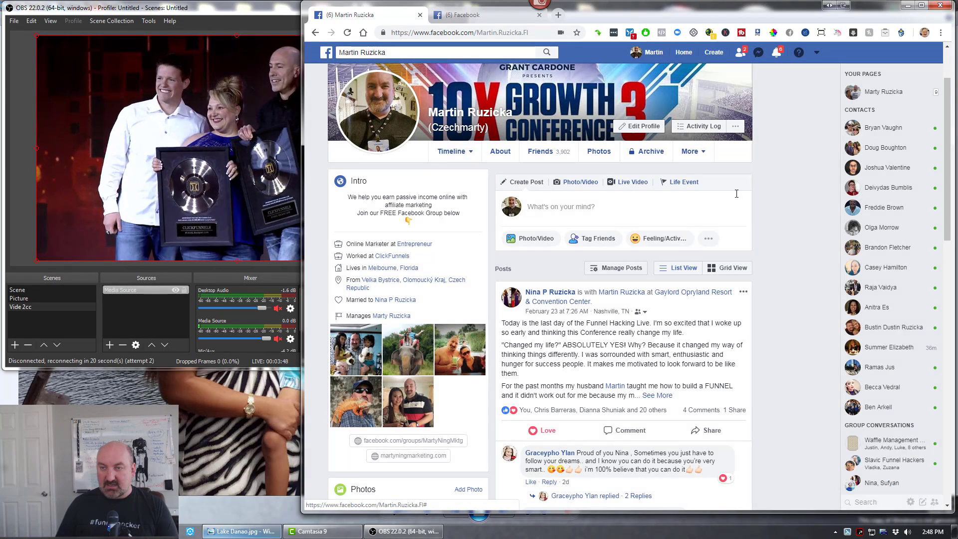
# - Minimize the browser window and stop streaming in OBS
pyautogui.click(907, 6)
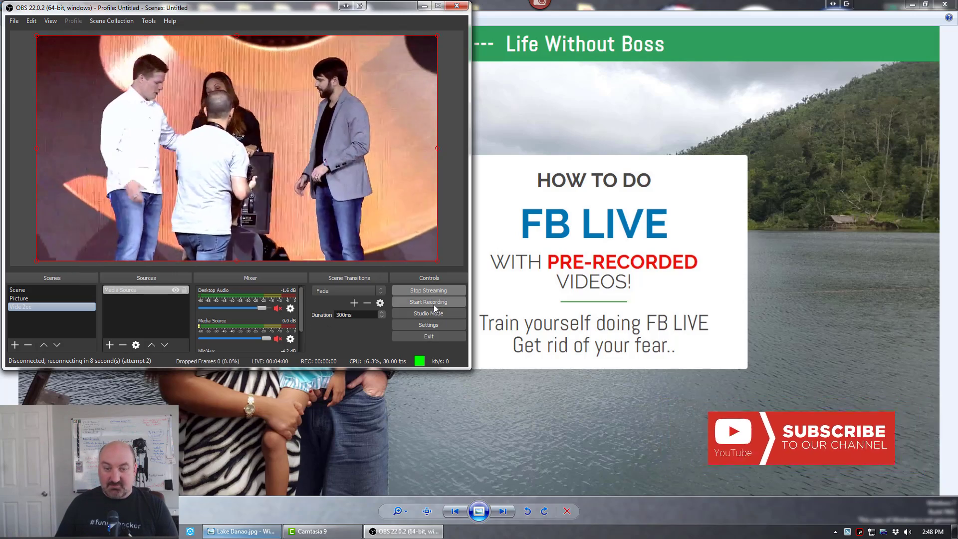
pyautogui.click(435, 291)
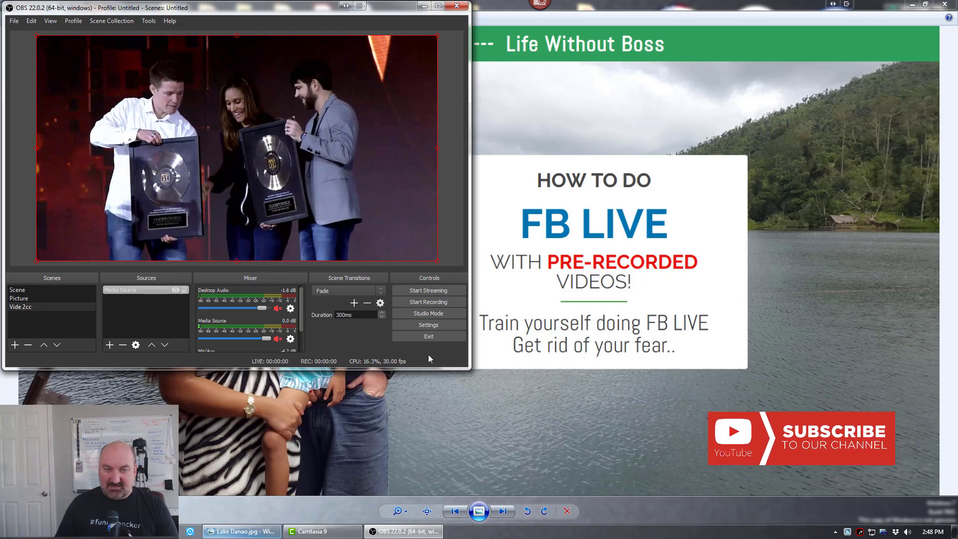